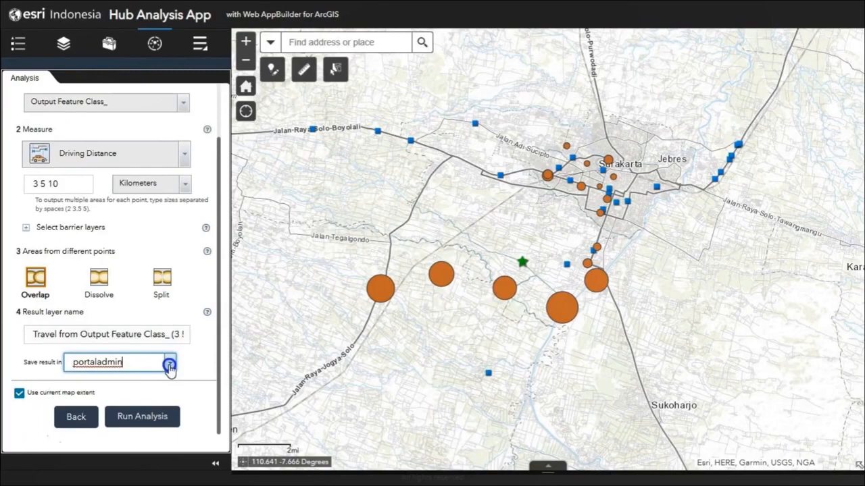
Save the drive-time result in the Commercial folder and run the 3, 5 and 10 kilometer driving distance analysis.
click(170, 366)
click(103, 44)
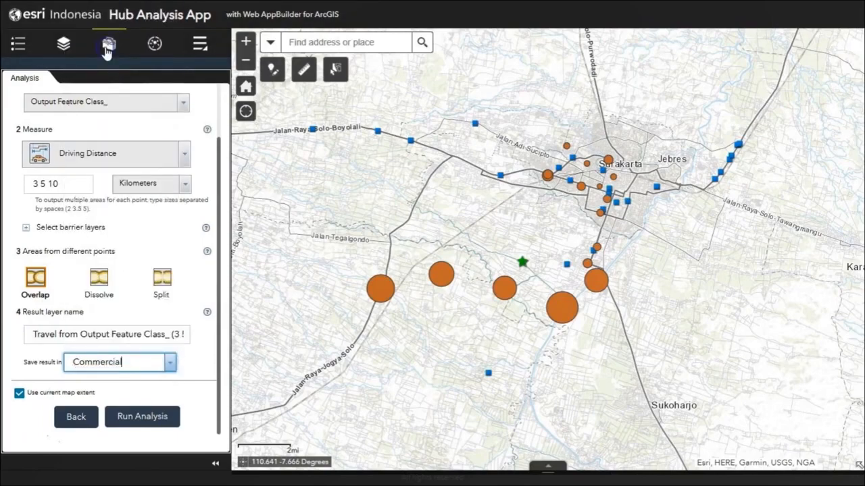
click(143, 416)
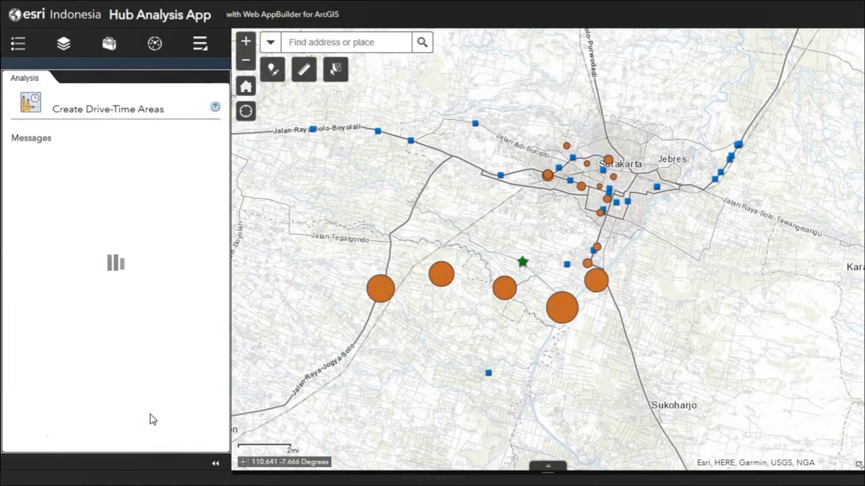
Read the help description of the Create Drive-Time Areas tool, including its tip and map extent note.
click(215, 109)
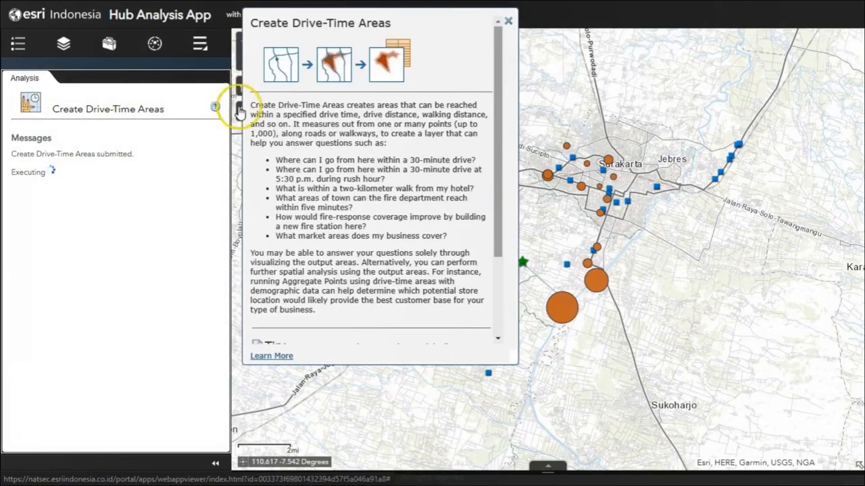
scroll(407, 125, down, 3)
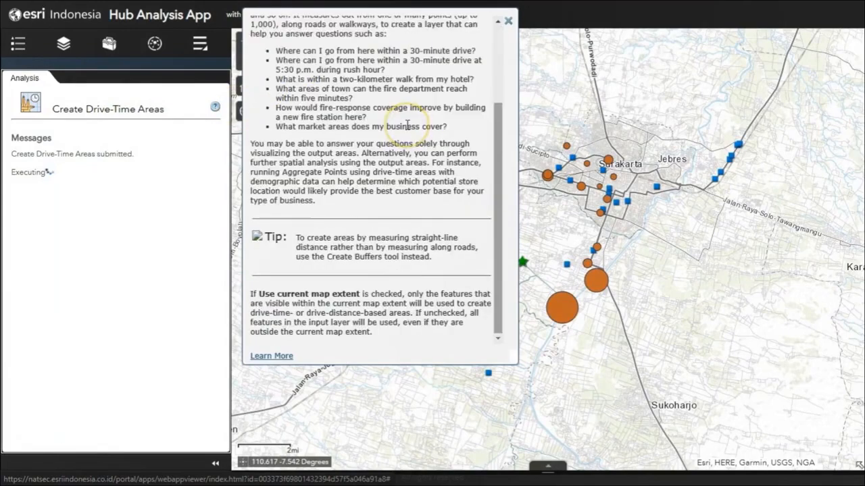
scroll(407, 125, up, 1)
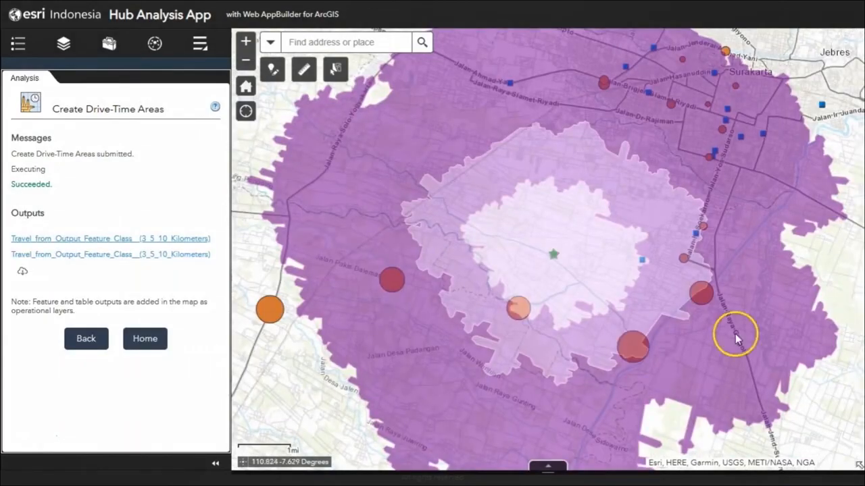
View the whole drive-distance result and expand its legend in the layer list.
click(248, 83)
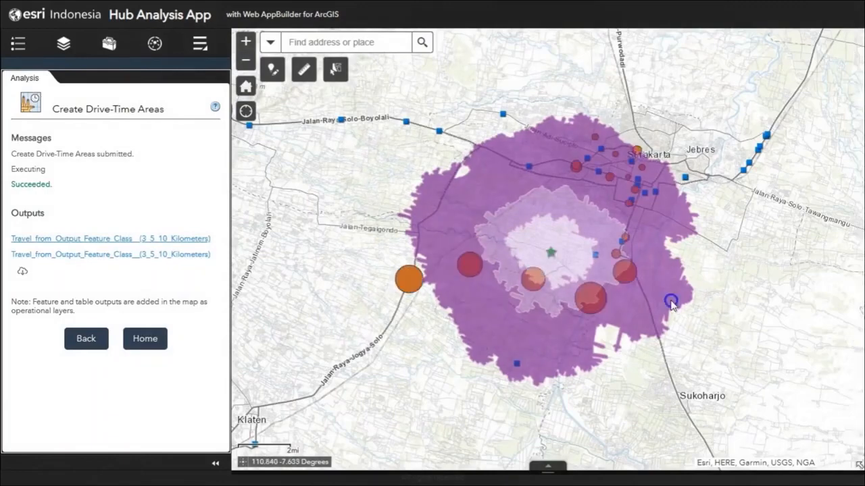
drag(670, 304, 626, 314)
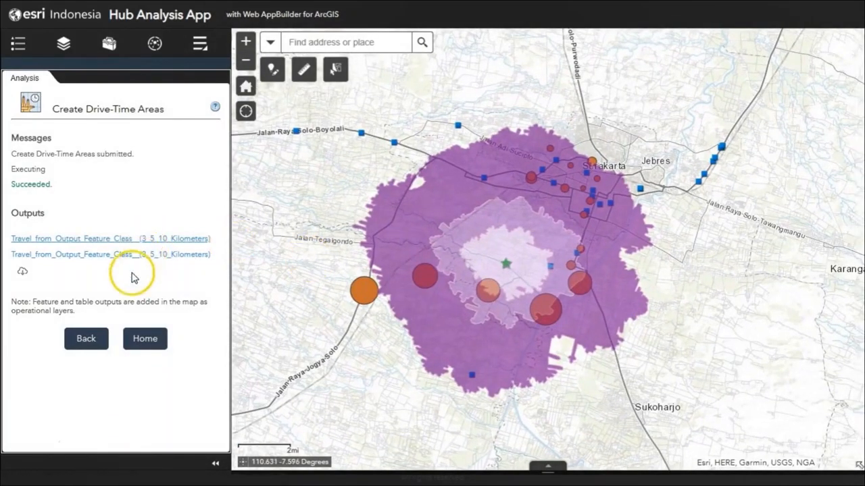
click(63, 44)
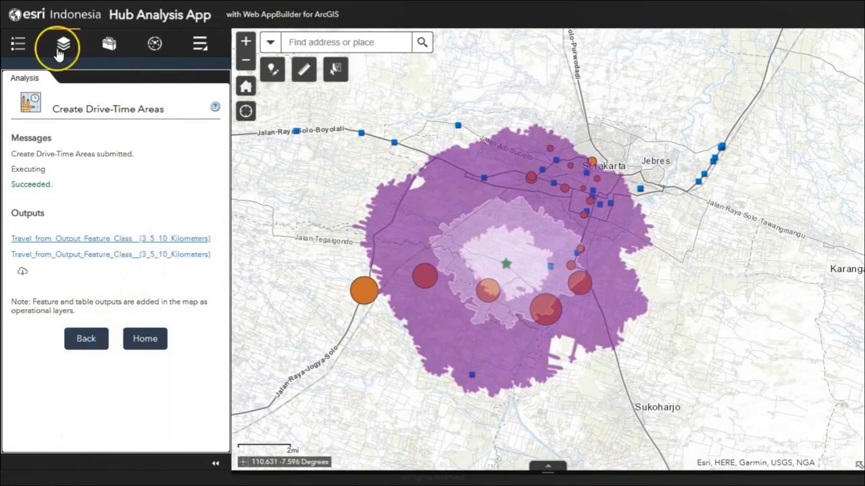
click(17, 124)
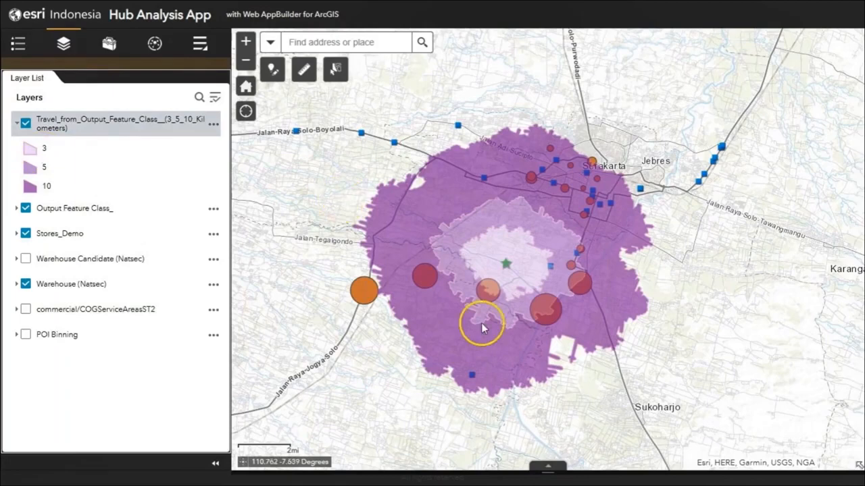
Inspect the attributes of the 0-3, 3-5 and 5-10 kilometer travel areas one after another on the map.
click(518, 292)
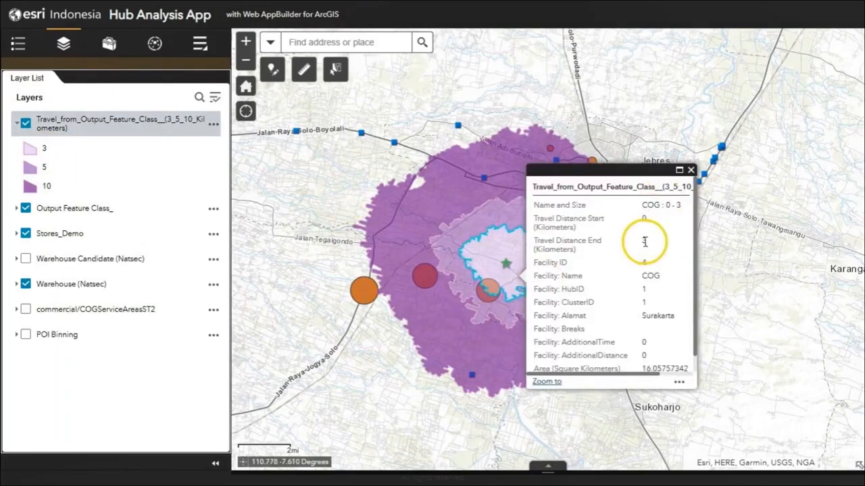
click(690, 170)
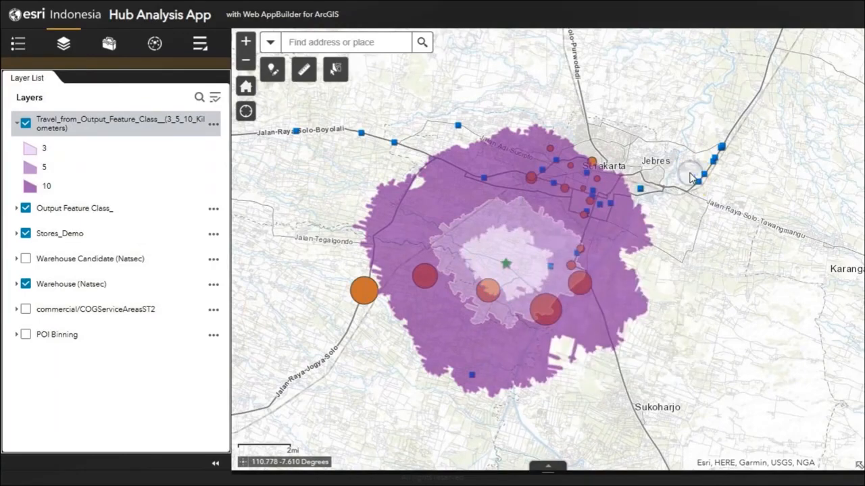
click(557, 271)
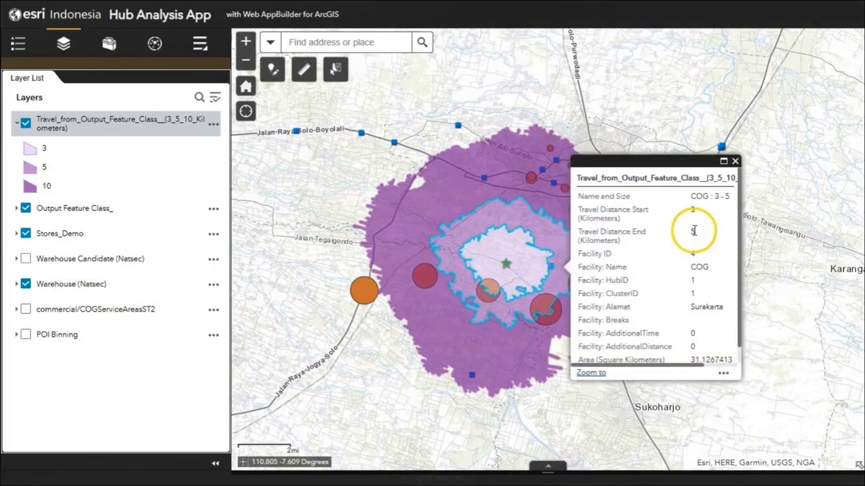
click(735, 162)
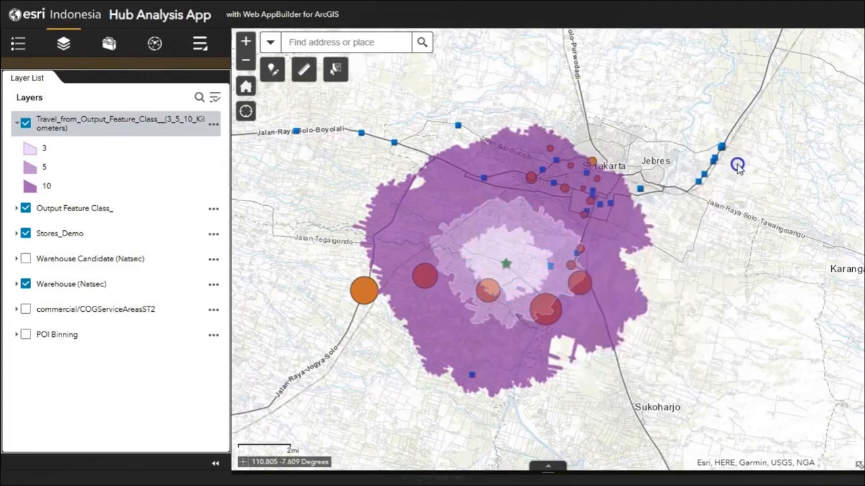
click(605, 234)
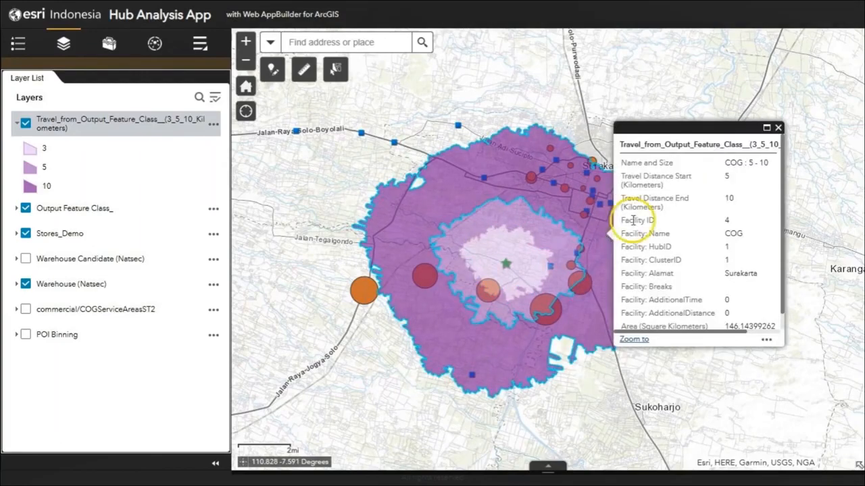
drag(737, 199, 723, 198)
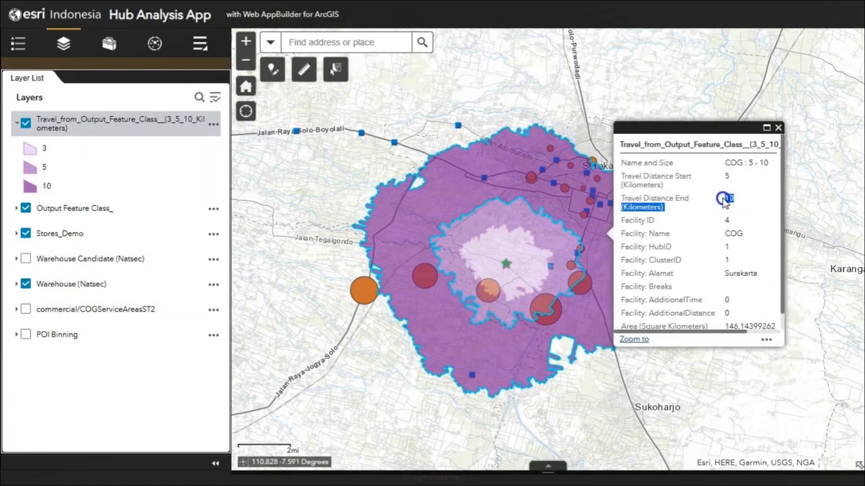
click(778, 128)
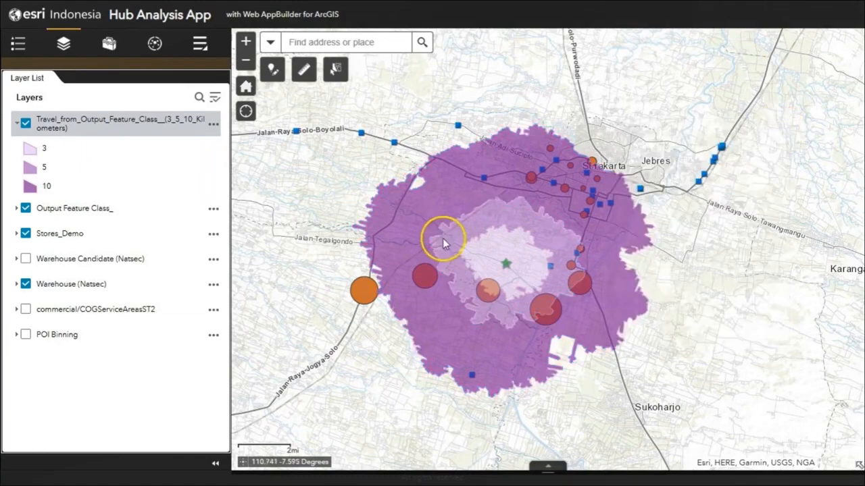
Examine up close which store and warehouse points fall within the 3, 5 and 10 kilometer travel areas.
click(246, 42)
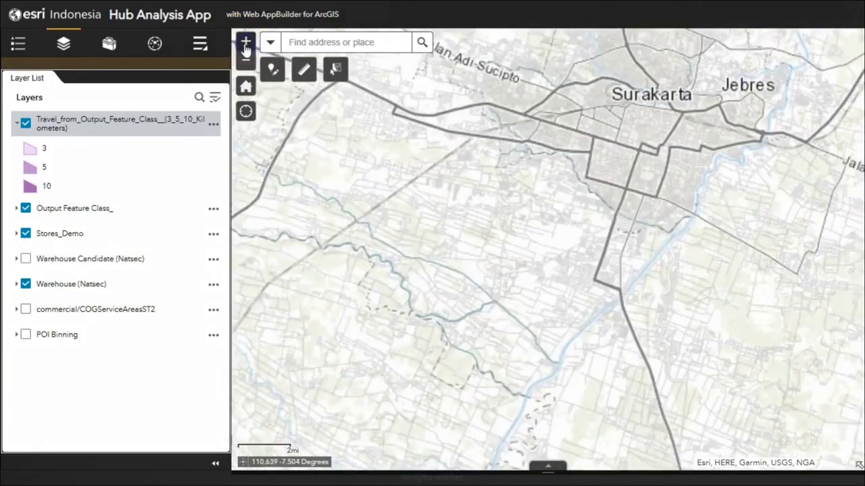
click(475, 269)
drag(475, 270, 535, 272)
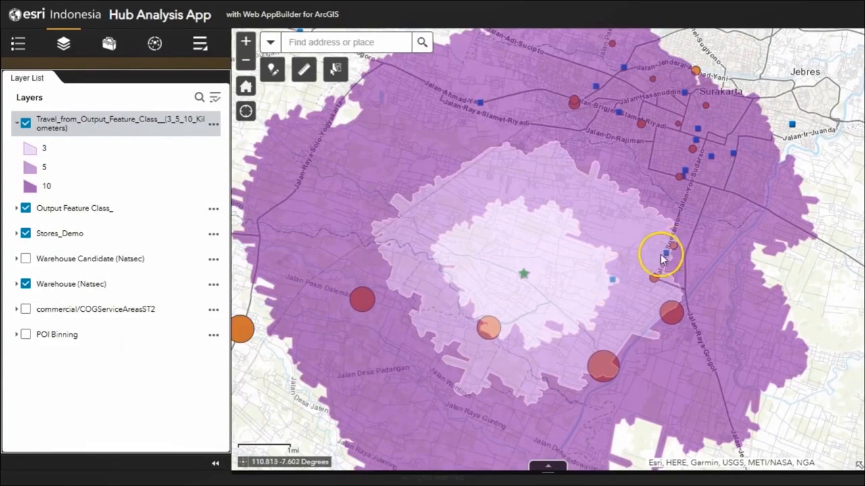
drag(511, 139, 525, 198)
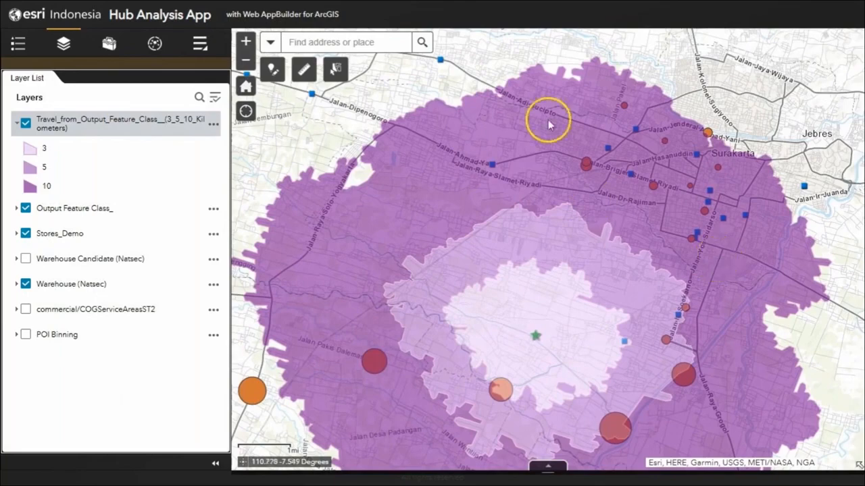
drag(476, 344, 499, 299)
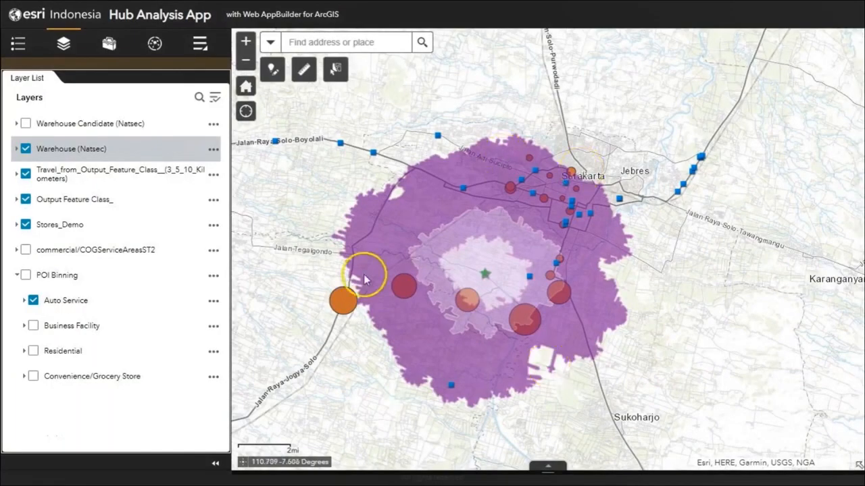
Show the Warehouse Candidate (Natsec) and POI Binning layers, and check the categories in the Auto Service legend.
click(25, 125)
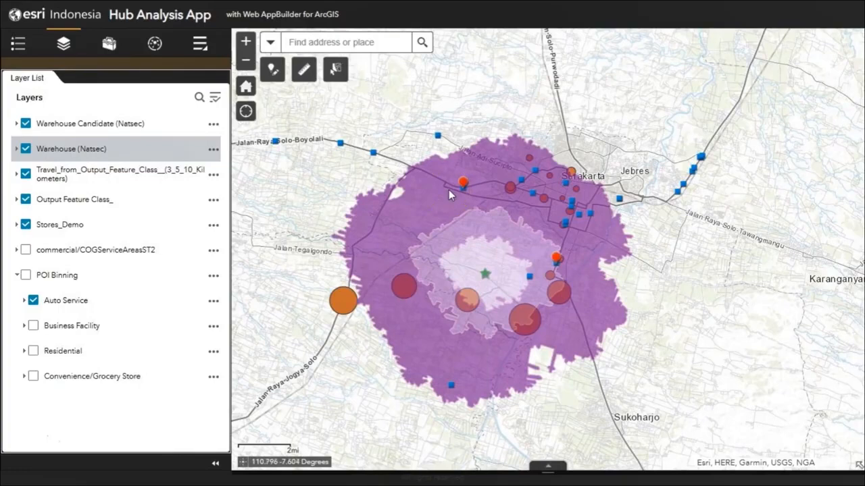
click(28, 274)
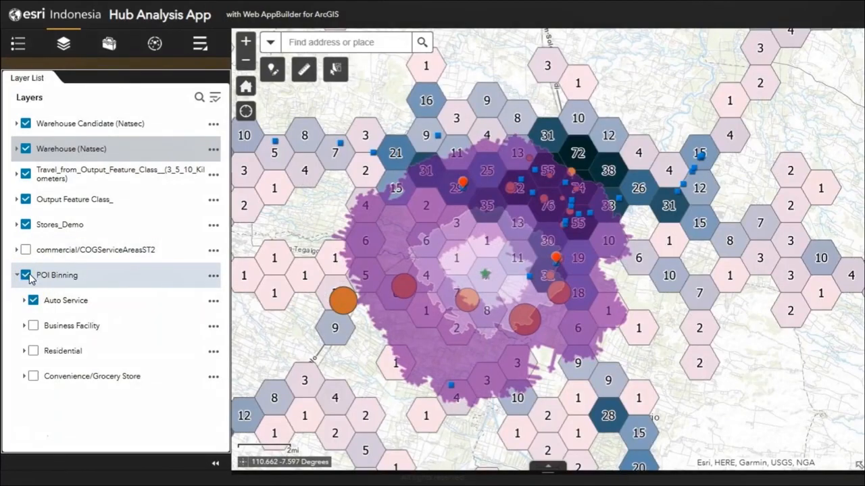
click(27, 287)
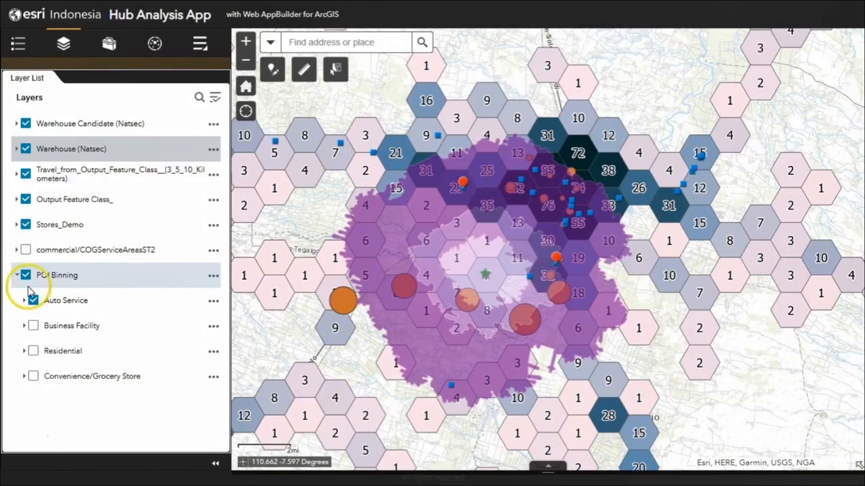
click(25, 301)
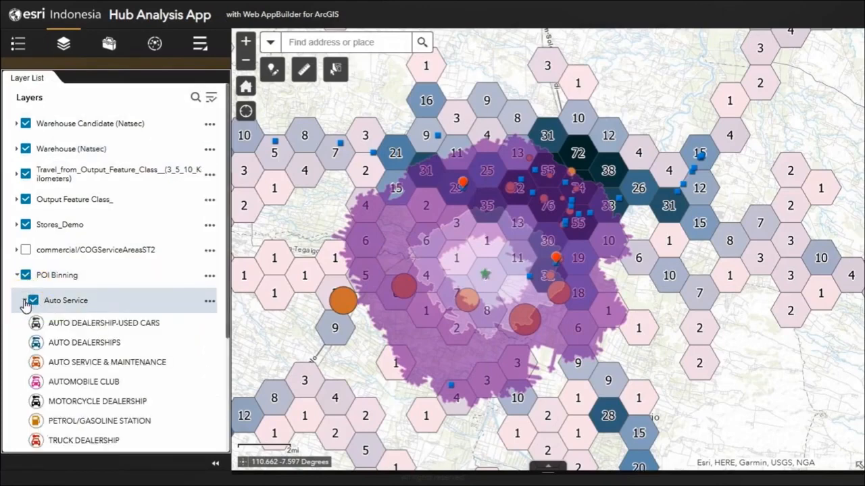
click(27, 302)
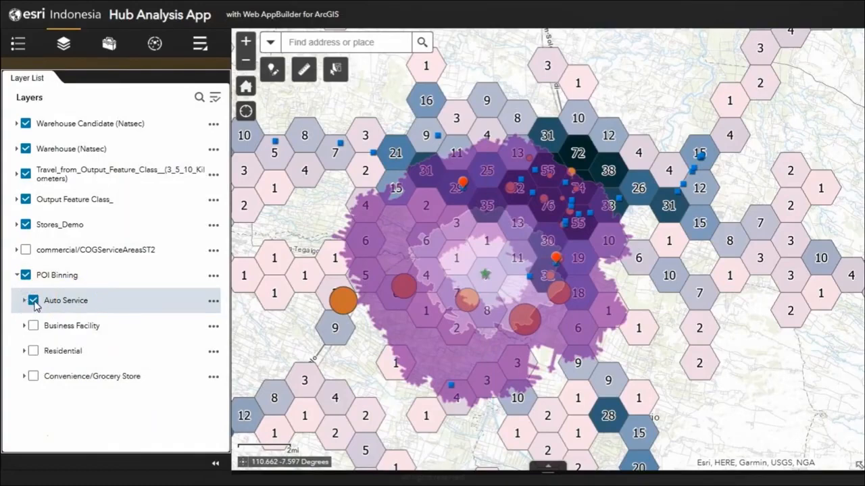
Hide the Auto Service bins and view the Business Facility, Residential and Convenience/Grocery Store bins one at a time.
click(33, 301)
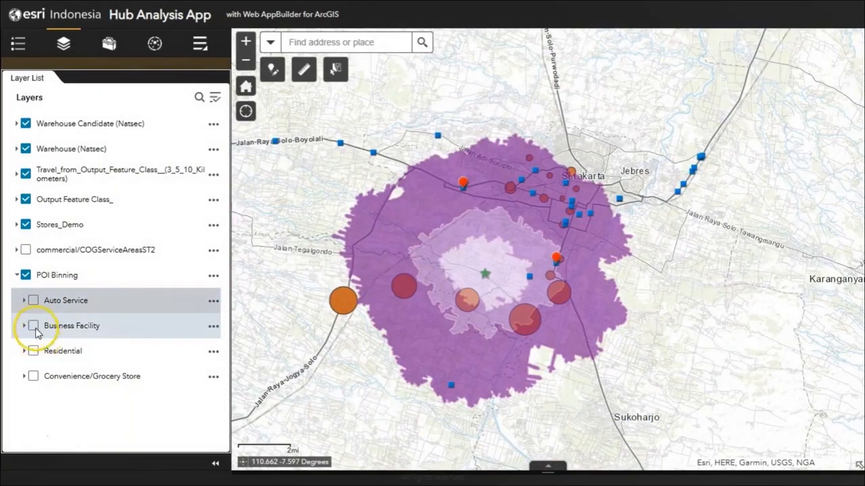
click(33, 326)
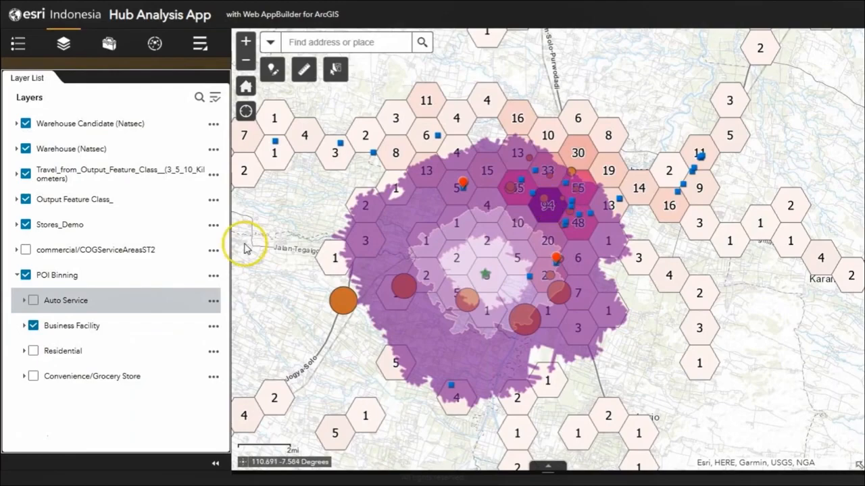
click(33, 326)
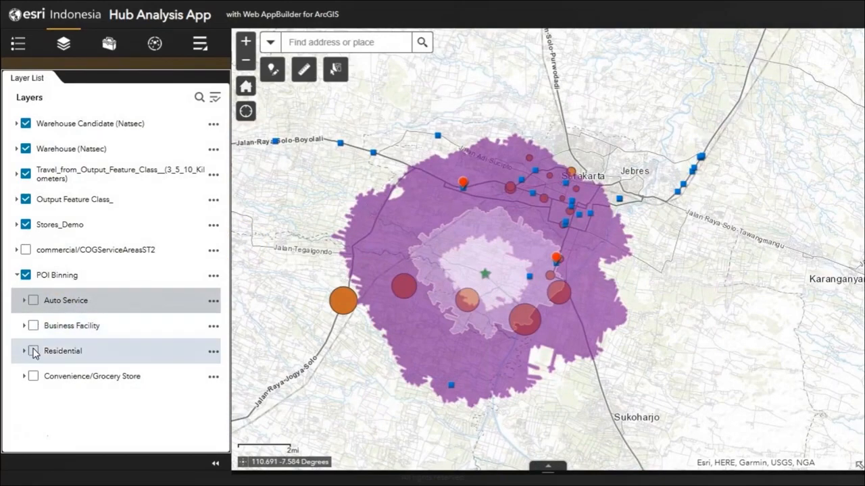
click(33, 352)
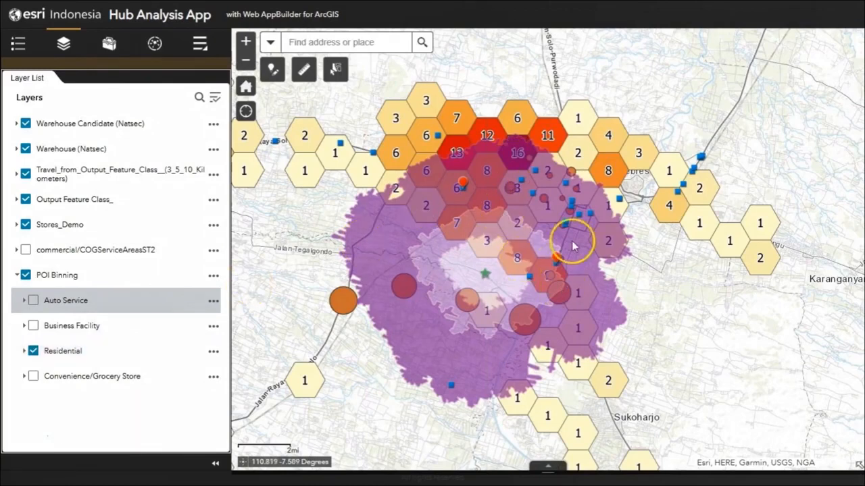
click(34, 351)
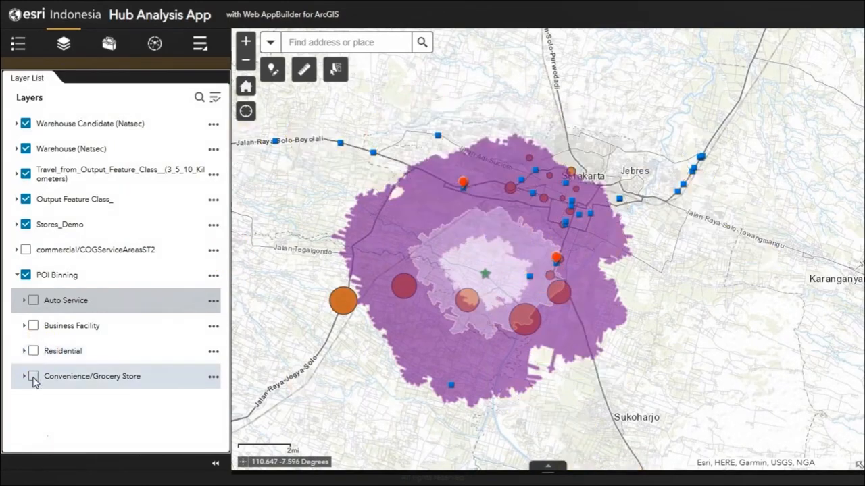
click(33, 377)
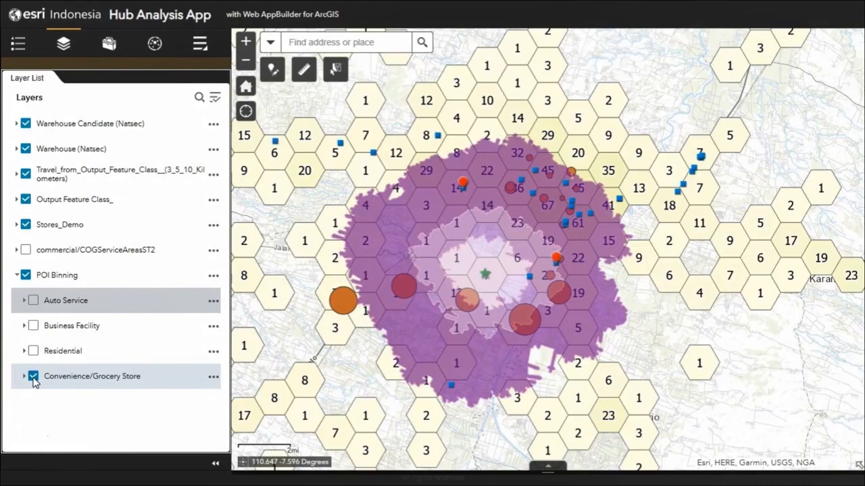
click(33, 377)
Show the Residential sublayer of POI Binning on the map.
click(204, 47)
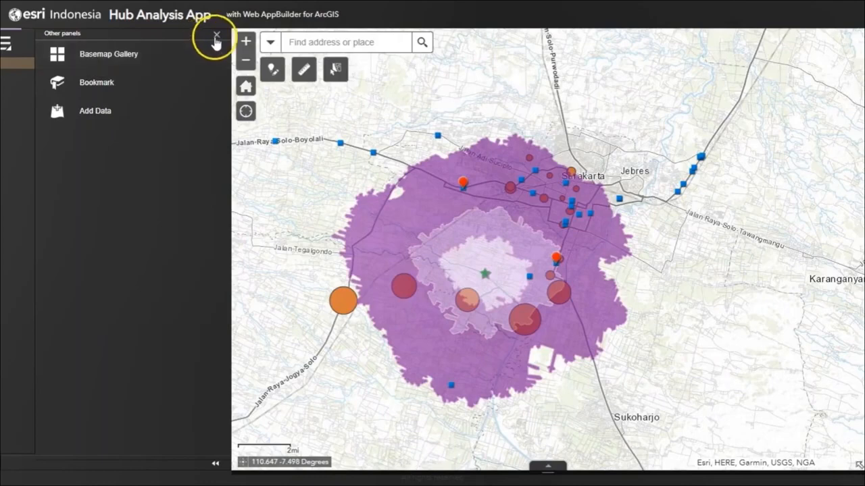
click(216, 37)
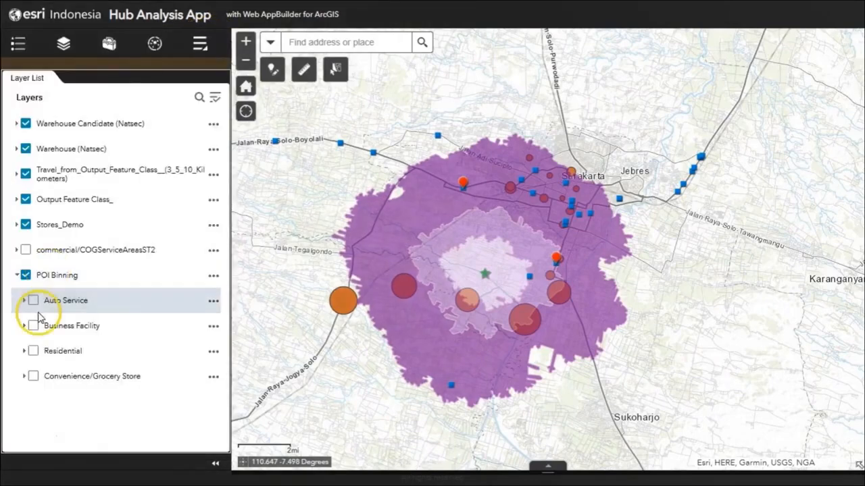
click(33, 351)
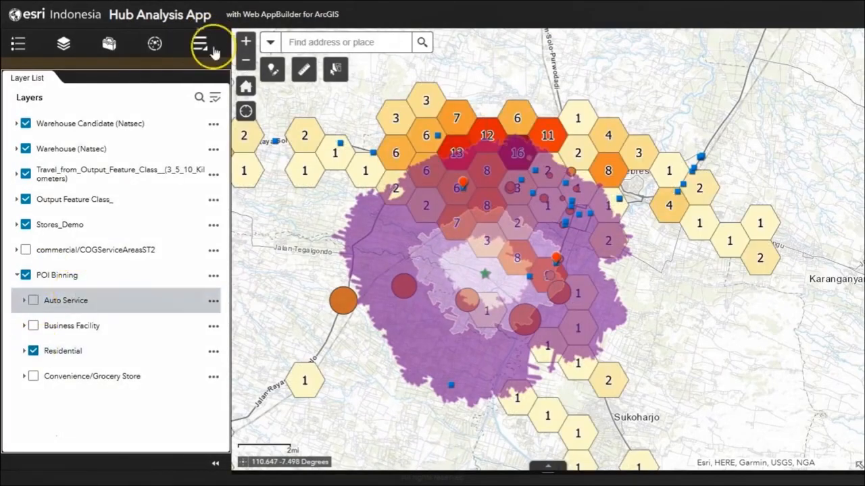
Open the saved bookmarks and move the map to the Area A bookmark.
click(212, 51)
click(119, 115)
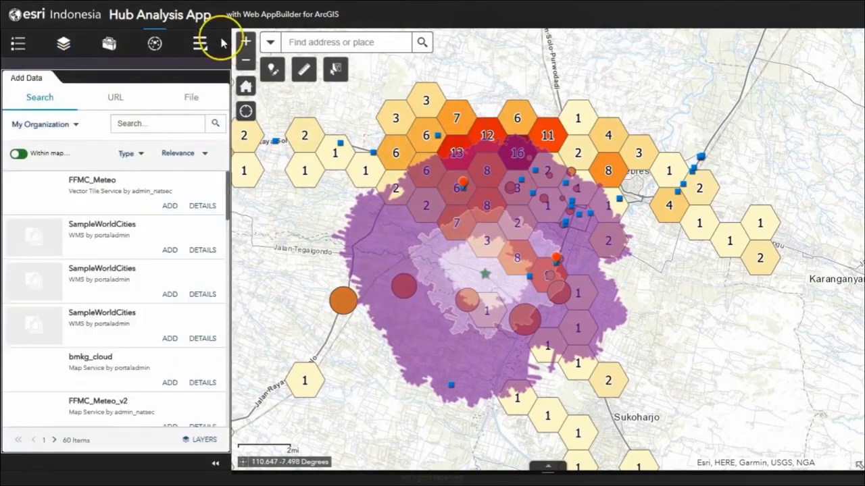
click(200, 43)
click(174, 82)
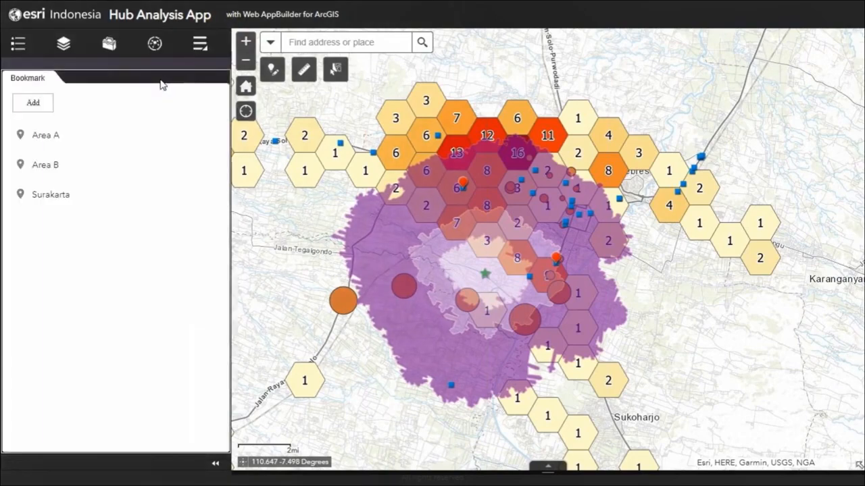
click(76, 142)
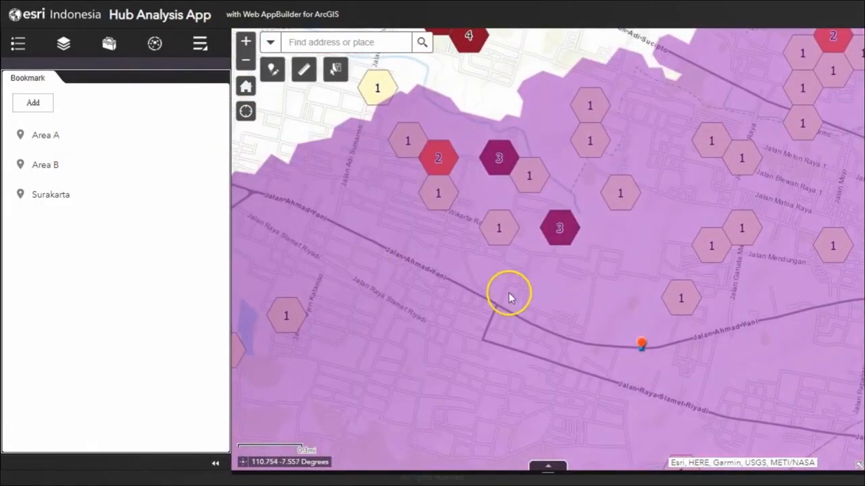
Read the attributes of the warehouse candidate on Jalan Ahmad Yani in Area A.
drag(558, 315, 494, 401)
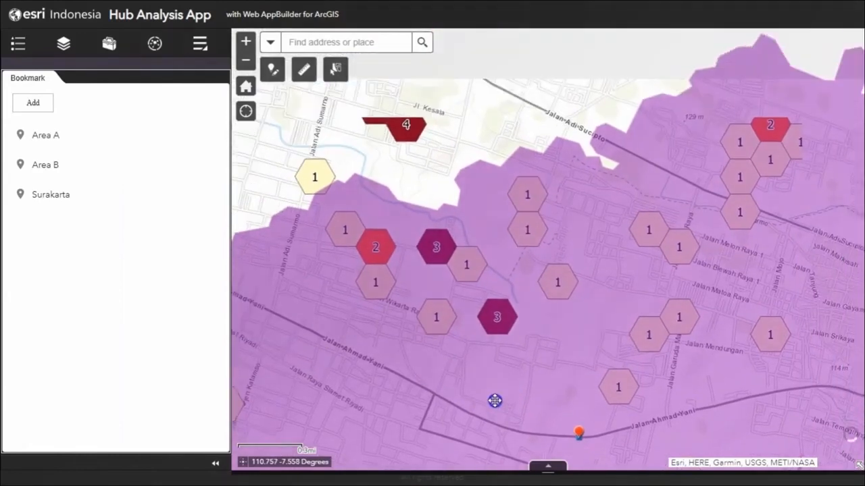
mouse_move(401, 345)
mouse_down()
mouse_move(419, 389)
mouse_move(418, 343)
mouse_up()
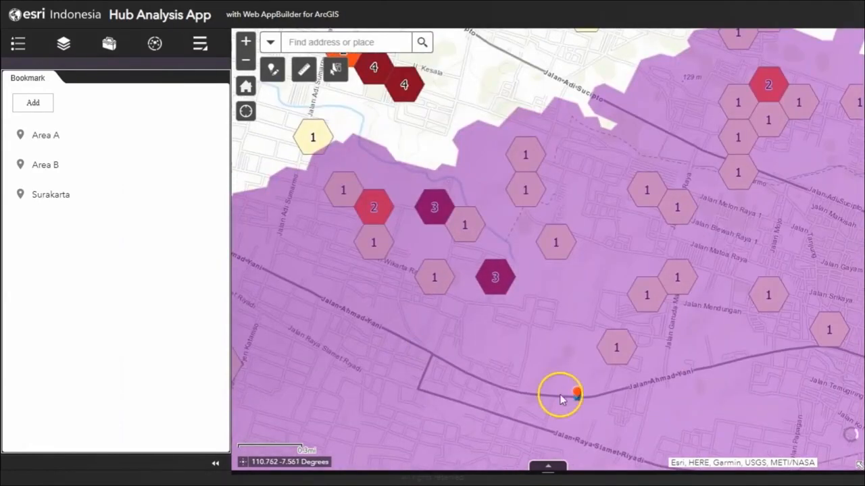
click(579, 392)
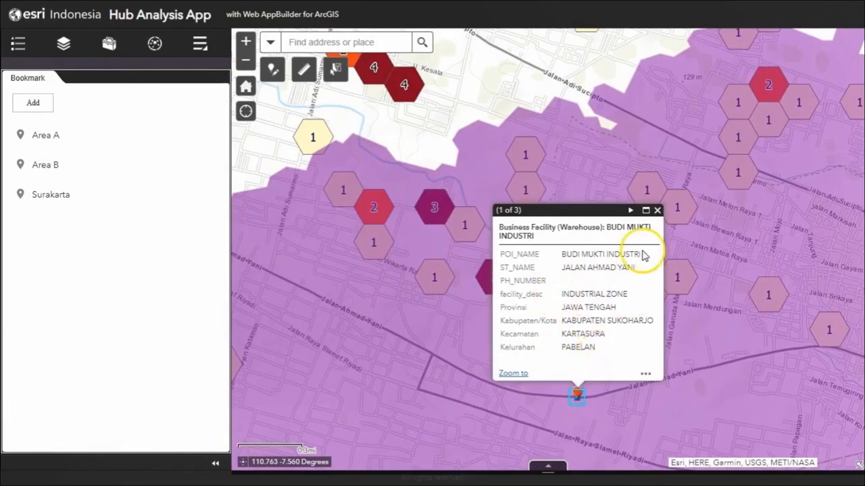
click(656, 210)
Look up close at the residential points north of Jalan Wikarta Raya and read the residential attributes of two neighbouring points.
drag(381, 269, 409, 320)
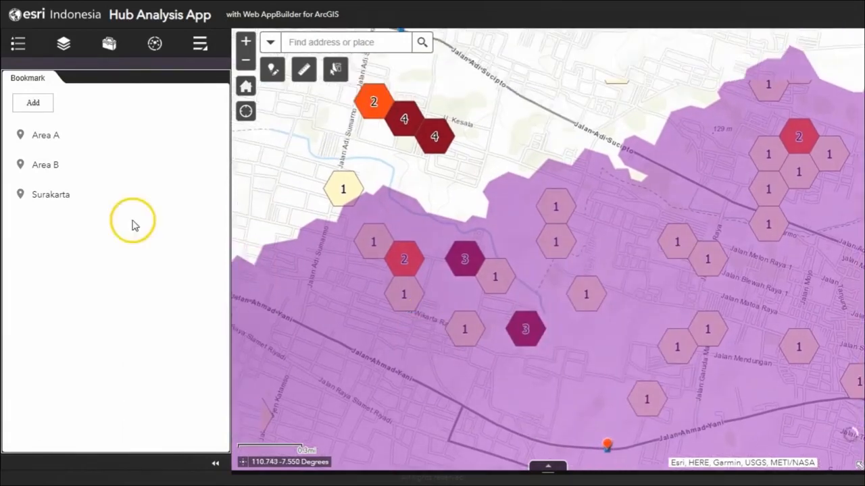
click(245, 43)
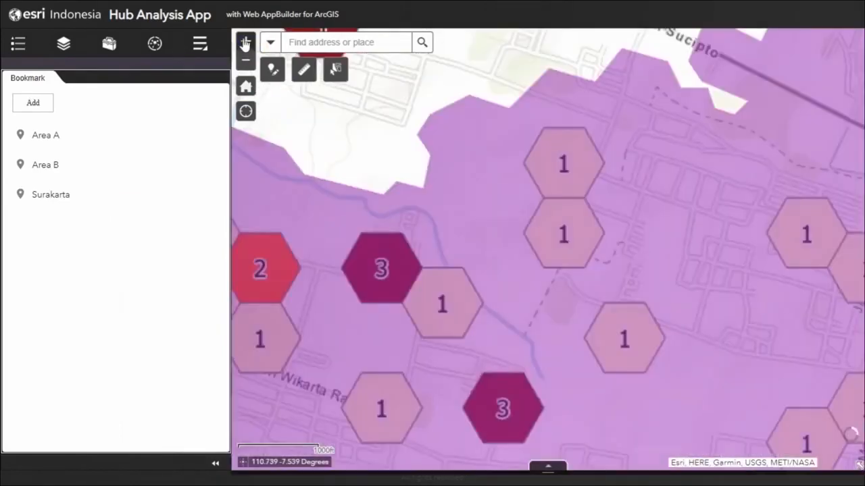
drag(318, 251, 390, 237)
click(358, 248)
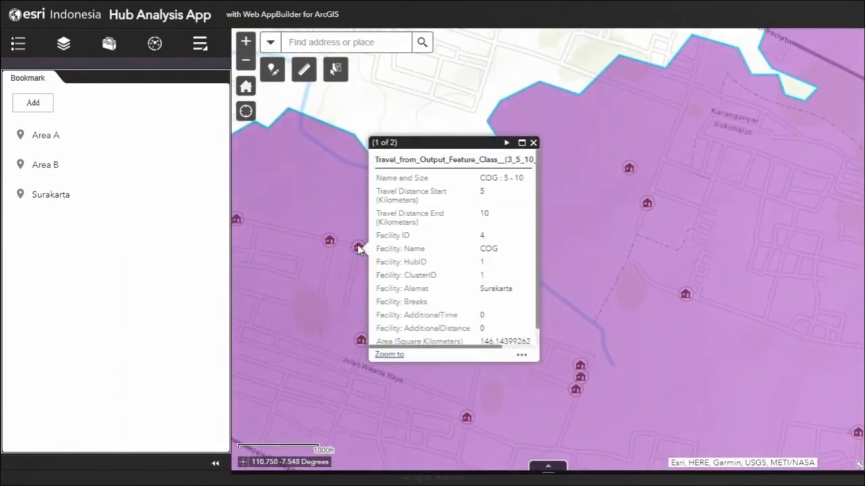
click(507, 144)
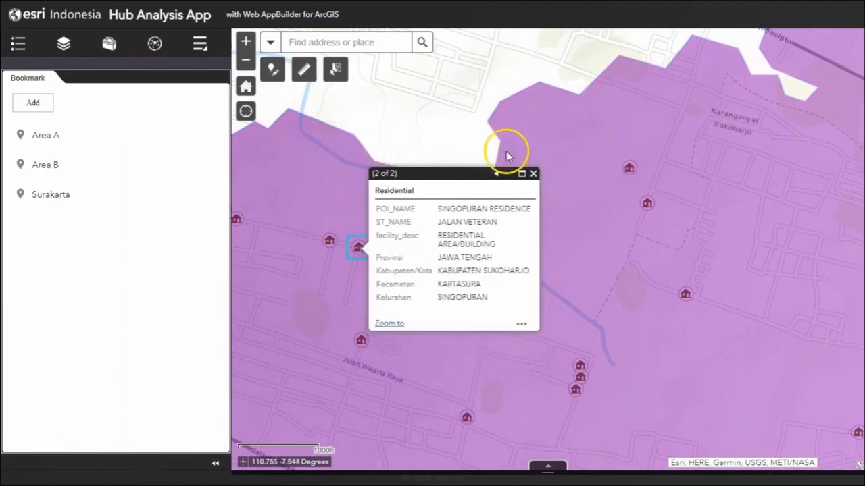
click(326, 242)
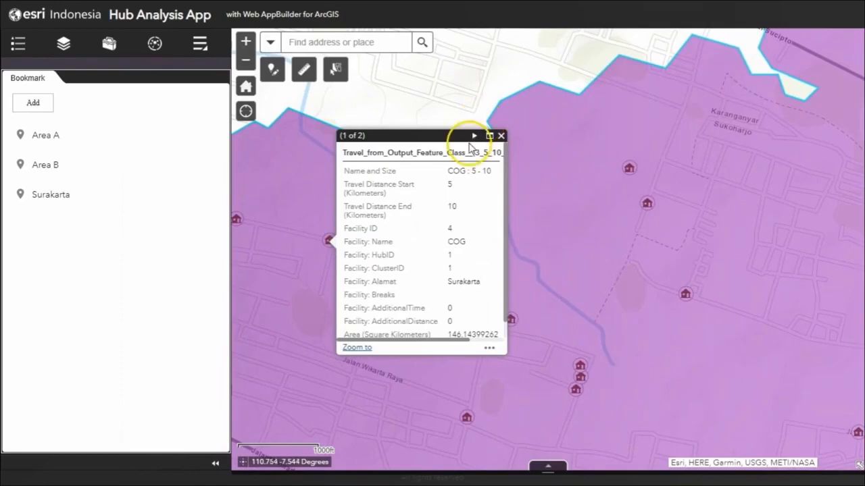
click(476, 136)
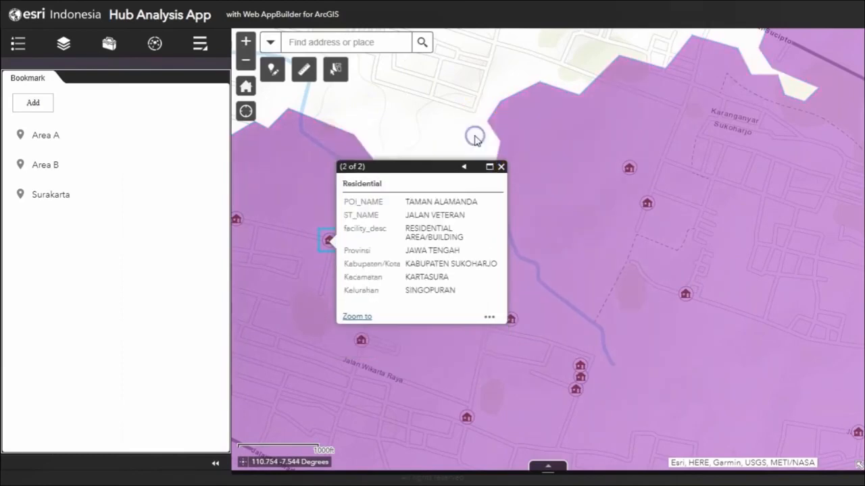
click(501, 167)
click(246, 62)
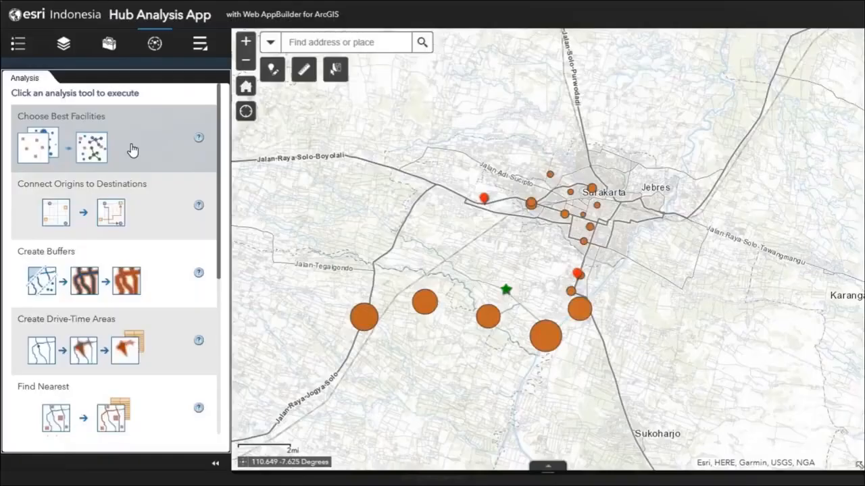
Set up the Choose Best Facilities analysis as Allocate to existing facilities, measured by Driving Distance.
click(131, 147)
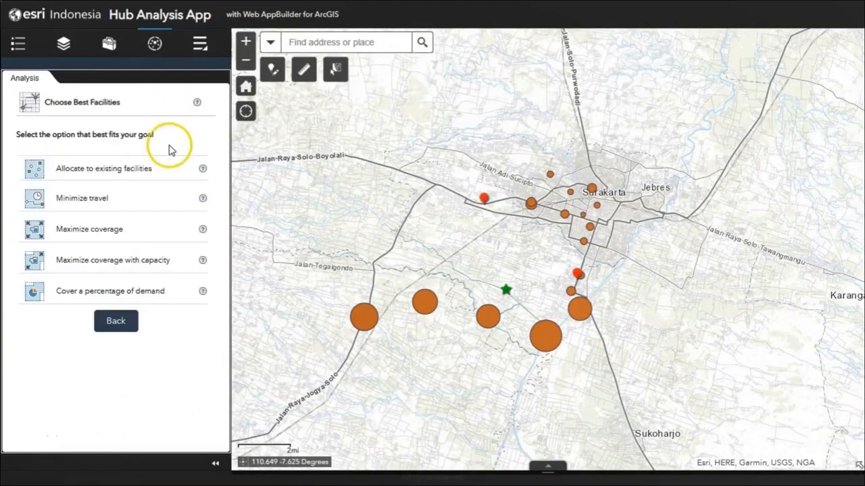
click(167, 170)
click(179, 169)
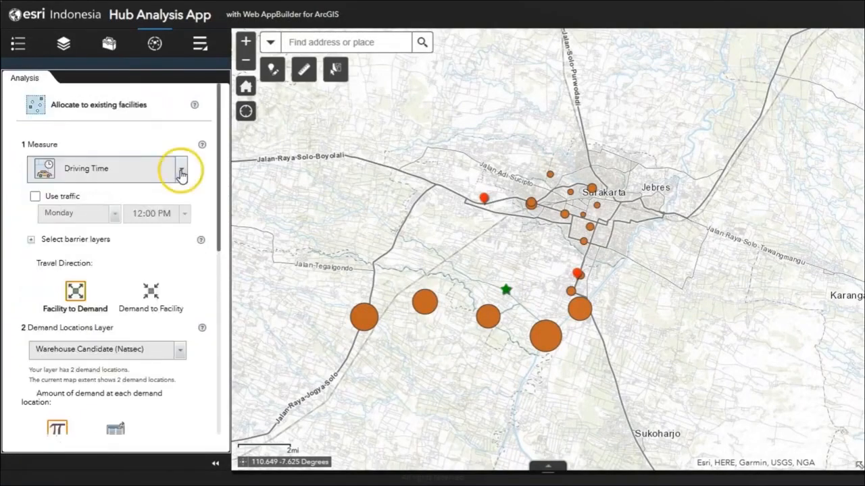
click(144, 217)
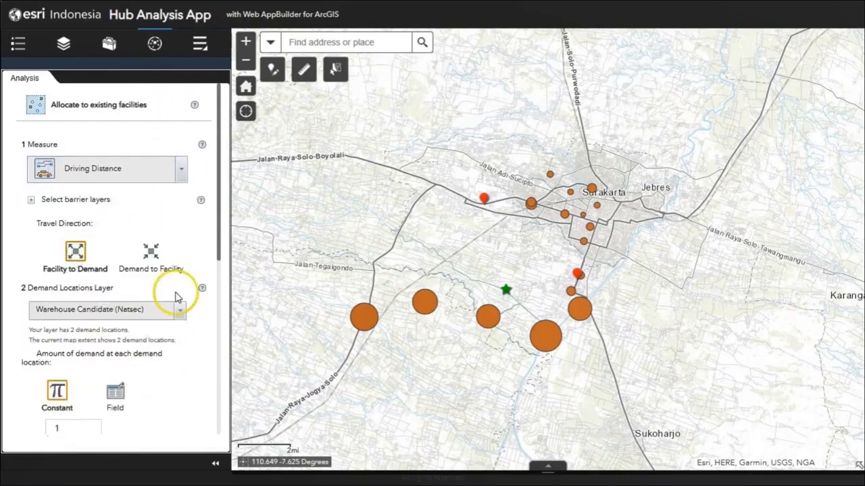
Use Stores_Demo as the demand locations layer and Warehouse Candidate (Natsec) as the required facilities layer.
click(179, 309)
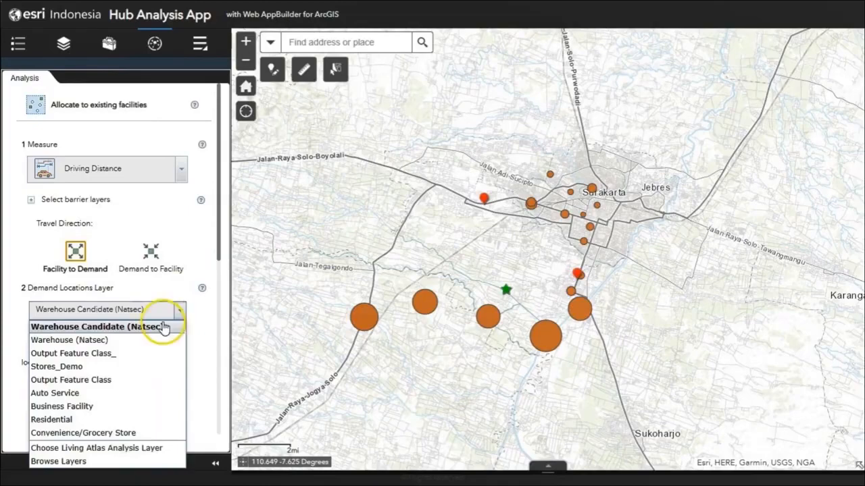
click(92, 366)
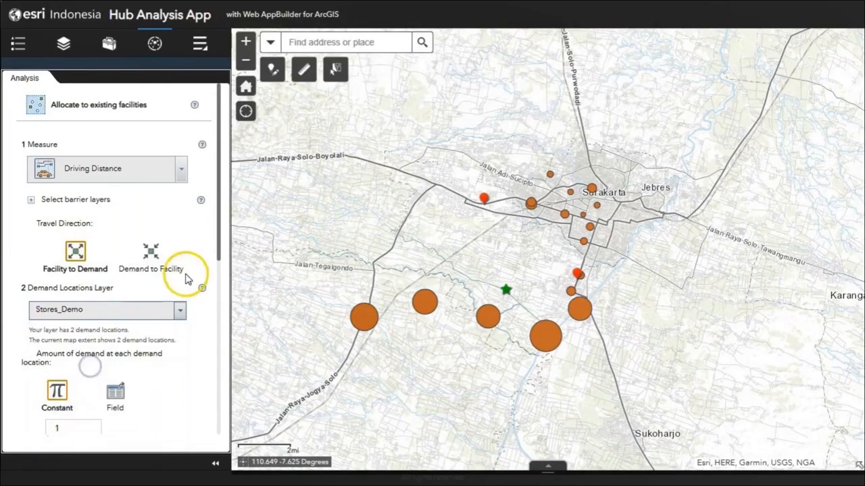
drag(218, 237, 210, 365)
click(180, 294)
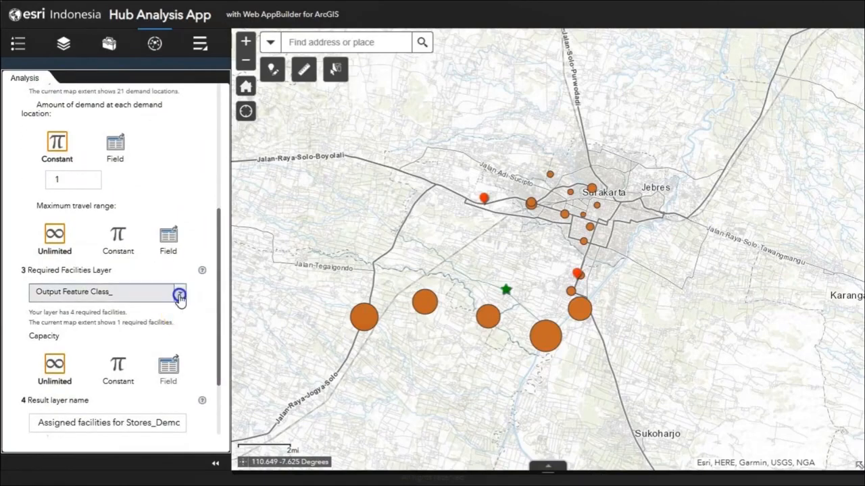
click(154, 310)
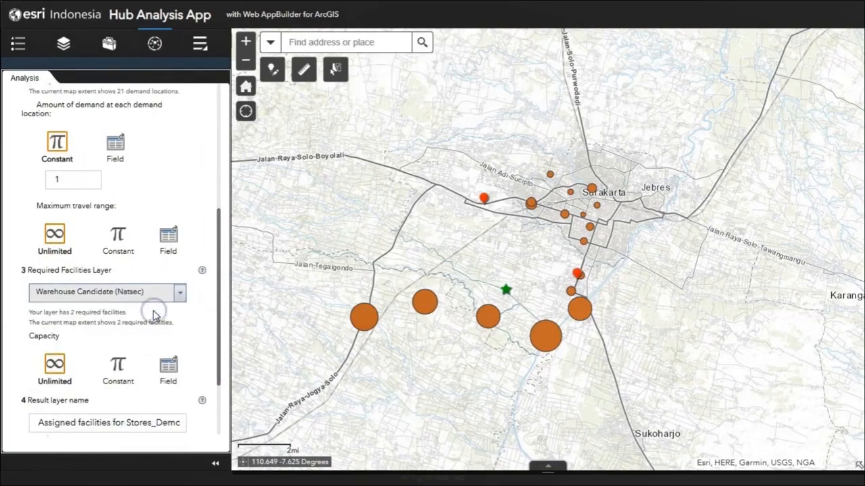
Select the Warehouse Candidate (Natsec) point west of Surakarta on the map, and close the selection tool.
click(335, 70)
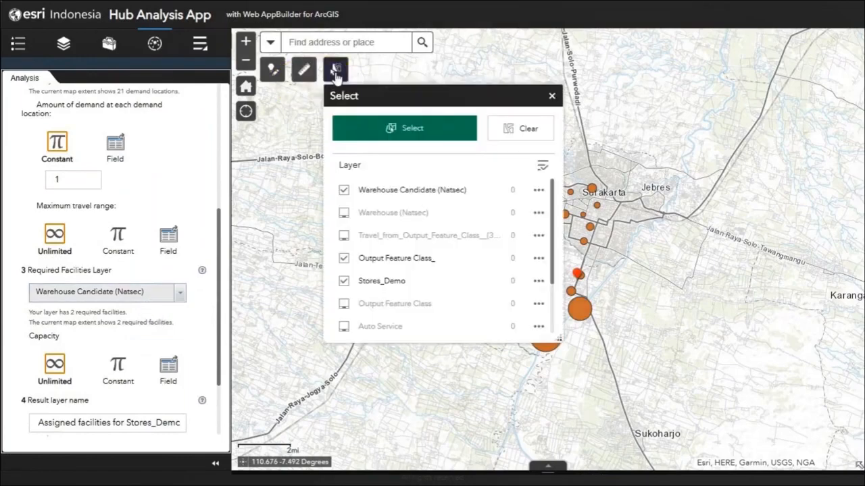
click(386, 127)
drag(422, 99, 789, 85)
mouse_move(475, 187)
mouse_down()
mouse_move(485, 204)
mouse_move(502, 196)
mouse_up()
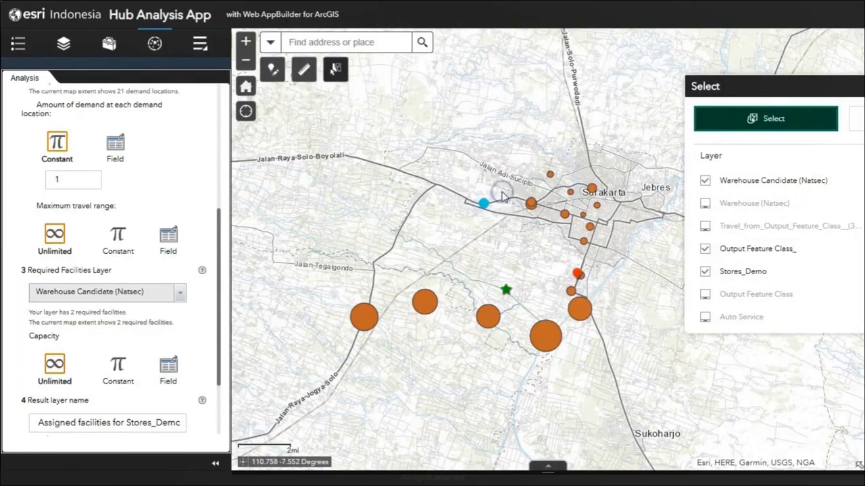
drag(715, 86, 584, 108)
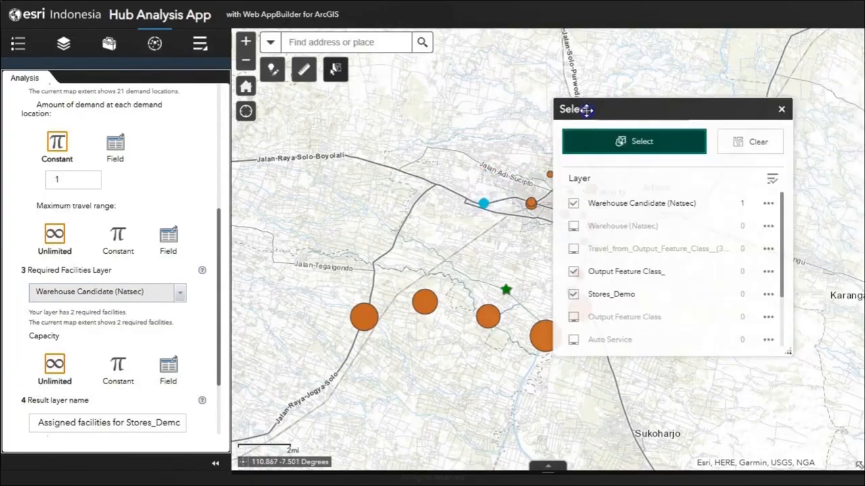
click(781, 110)
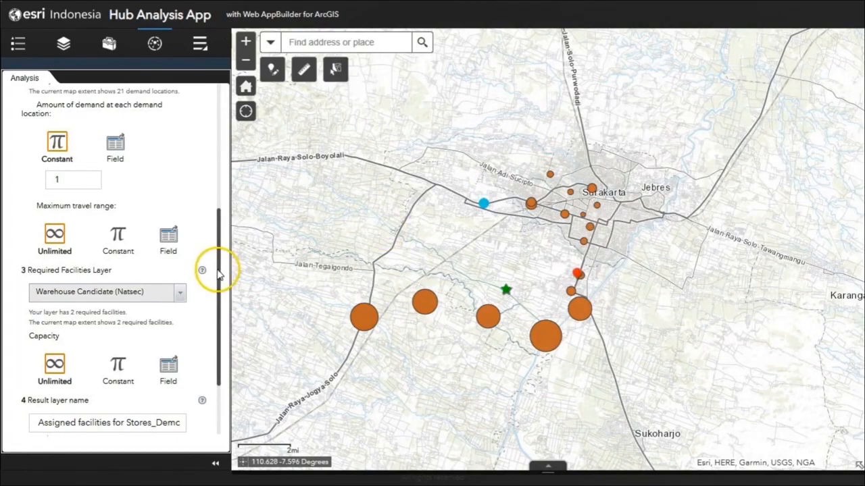
Save the allocation result in the Commercial folder and run the analysis.
drag(218, 274, 219, 340)
click(171, 360)
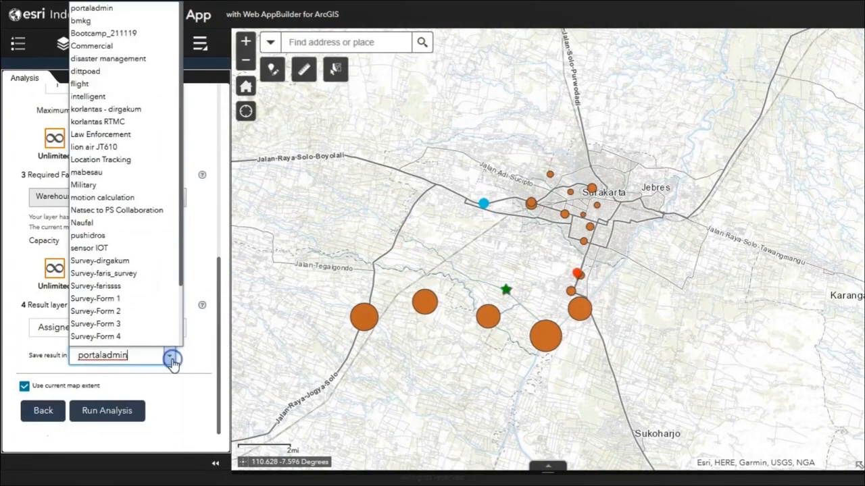
click(111, 45)
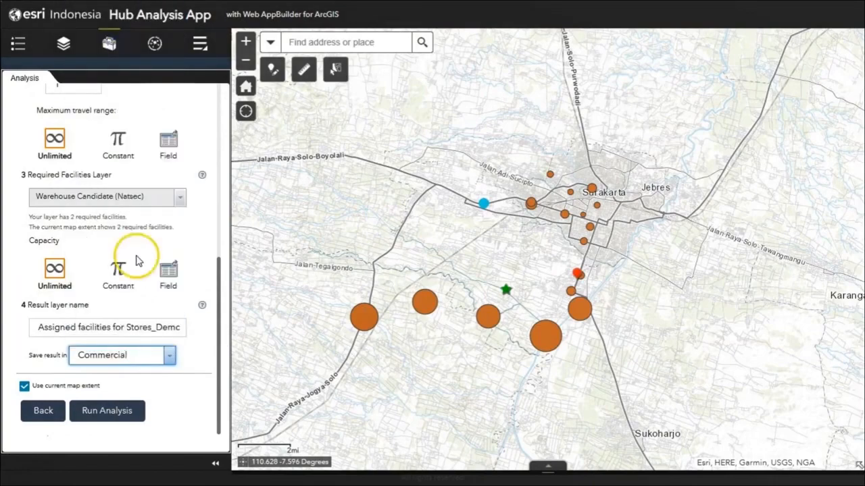
click(120, 418)
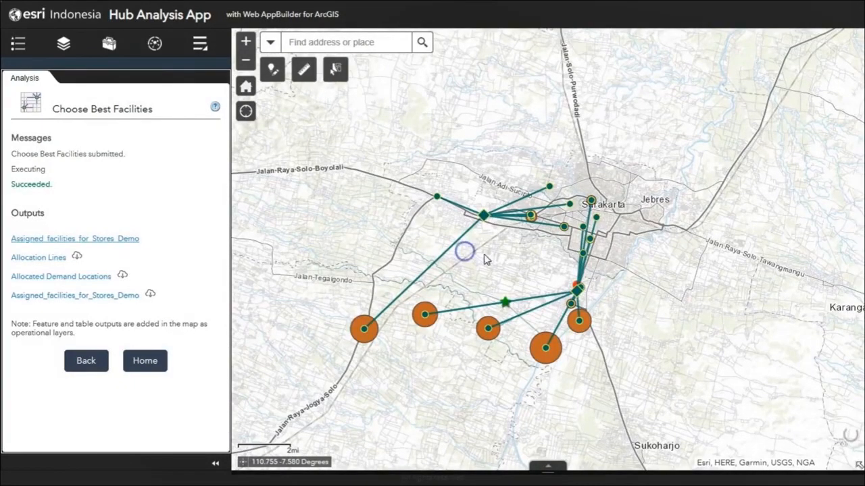
Read the travel time and distance of the western warehouse candidate's allocation lines to the far southwestern store and the northwestern store.
drag(521, 270, 502, 261)
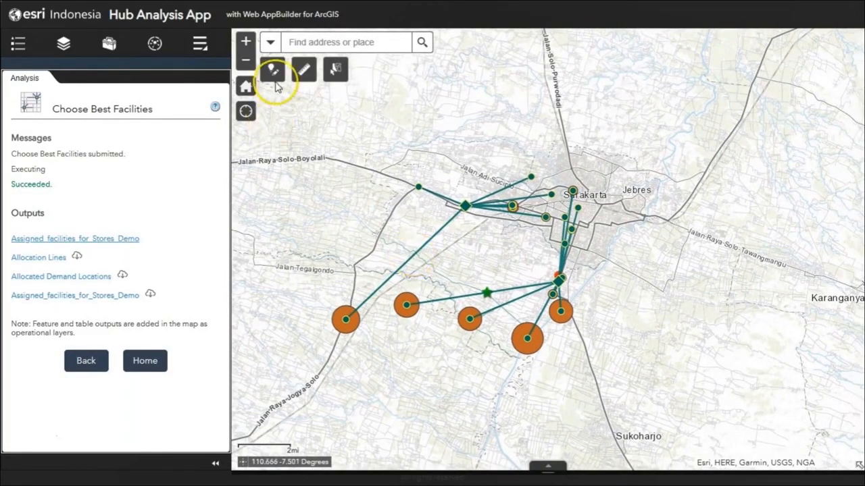
click(247, 43)
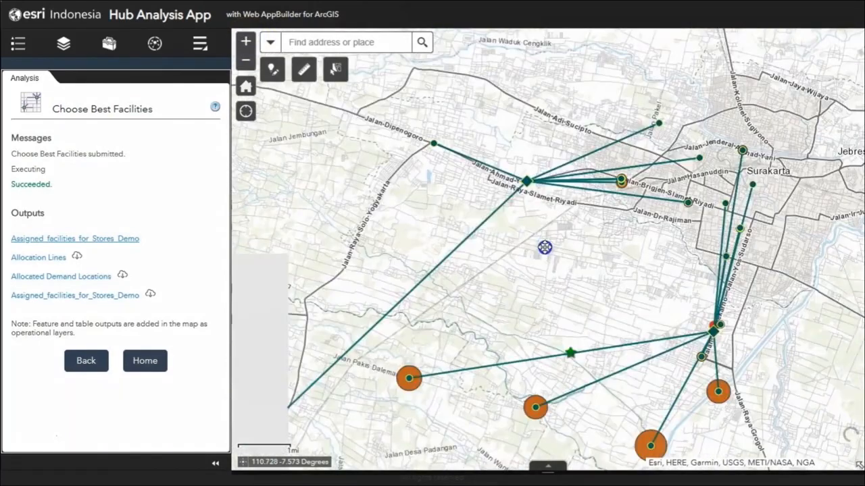
click(462, 242)
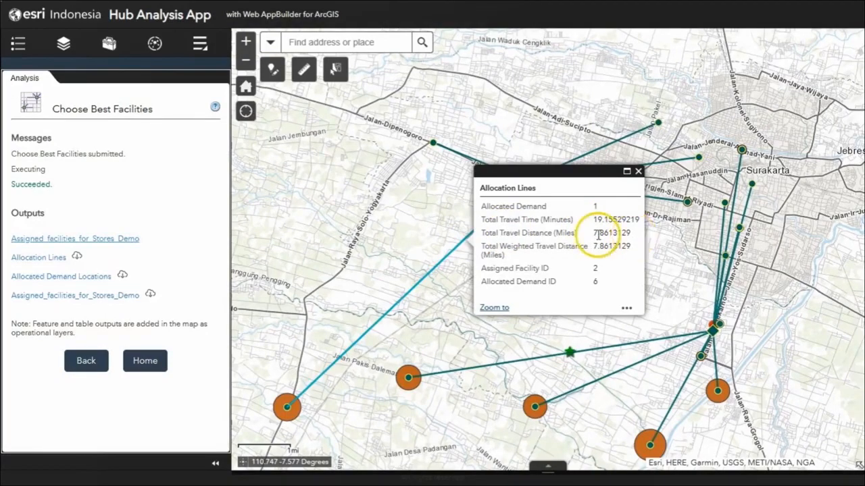
click(638, 172)
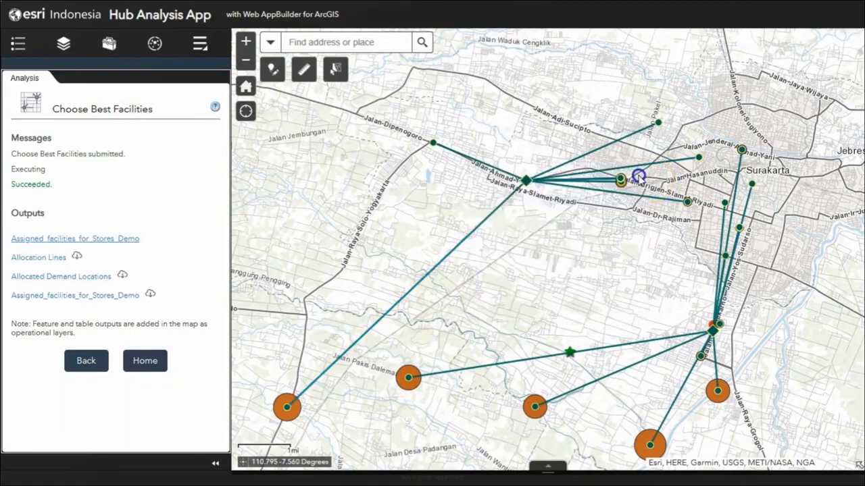
click(469, 162)
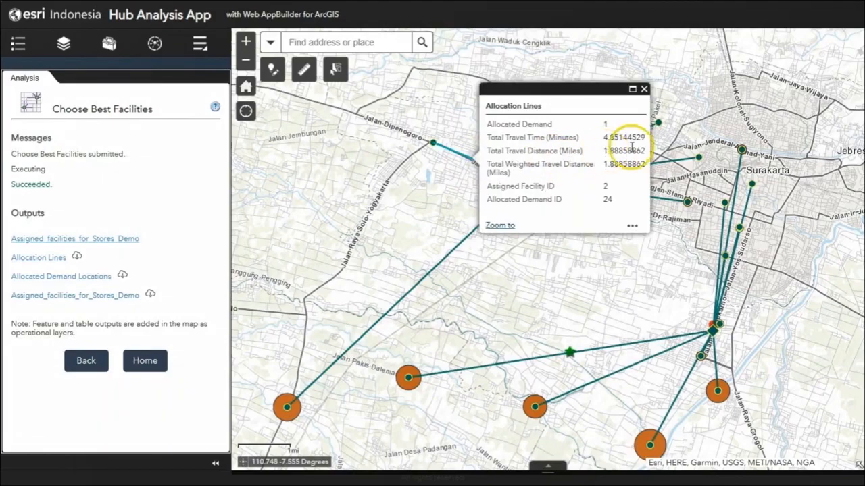
click(644, 90)
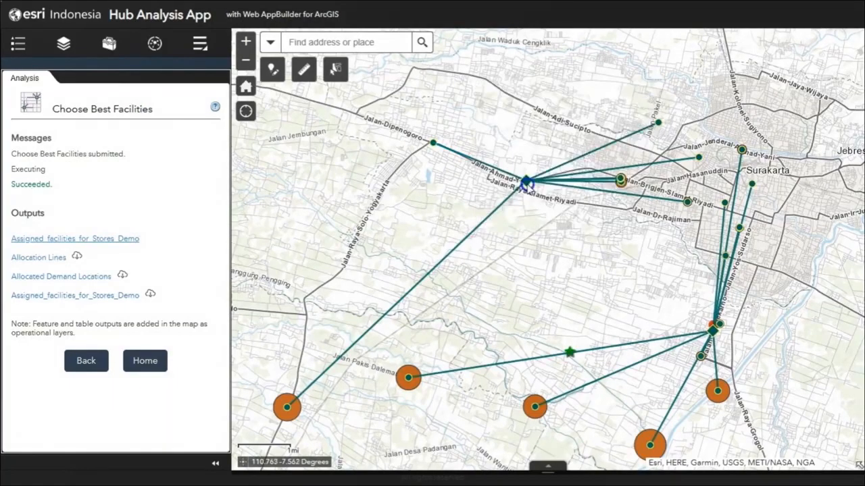
Examine the assigned-facility attributes of the western warehouse candidate, including its total travel distance.
click(530, 180)
click(673, 101)
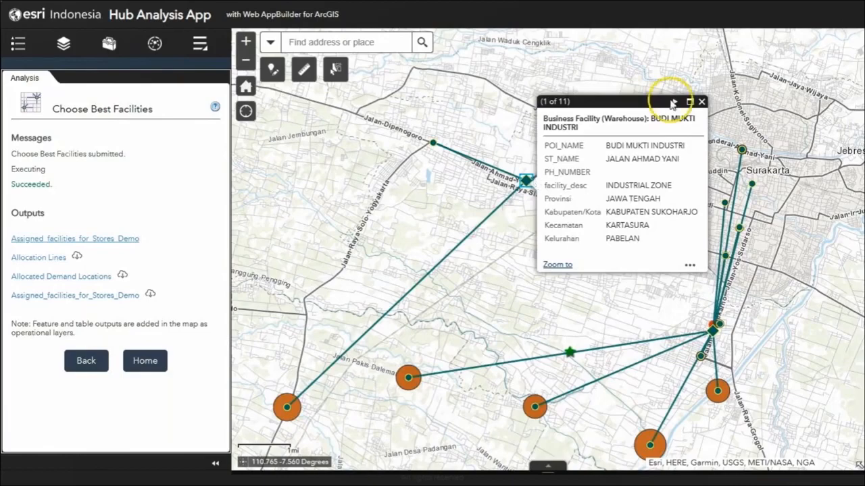
scroll(635, 192, right, 1)
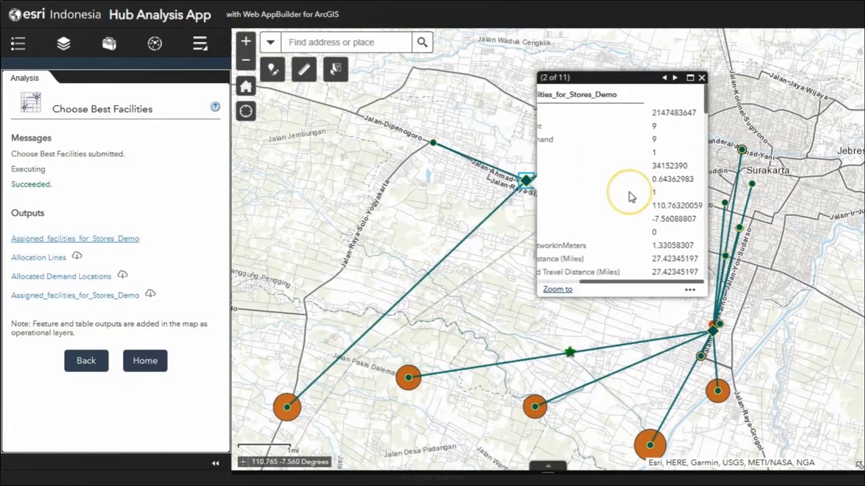
Read the western warehouse candidate's allocated demand and total travel distance in miles, and close its attribute details.
scroll(631, 196, left, 1)
click(608, 138)
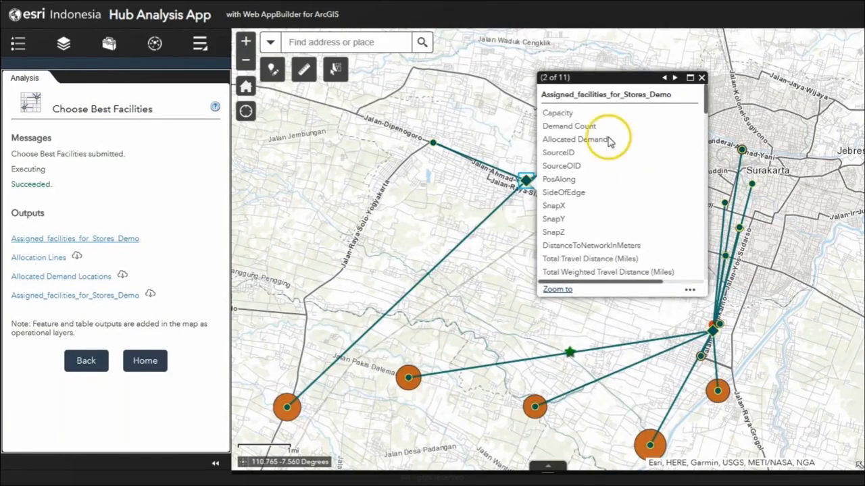
drag(610, 141, 544, 139)
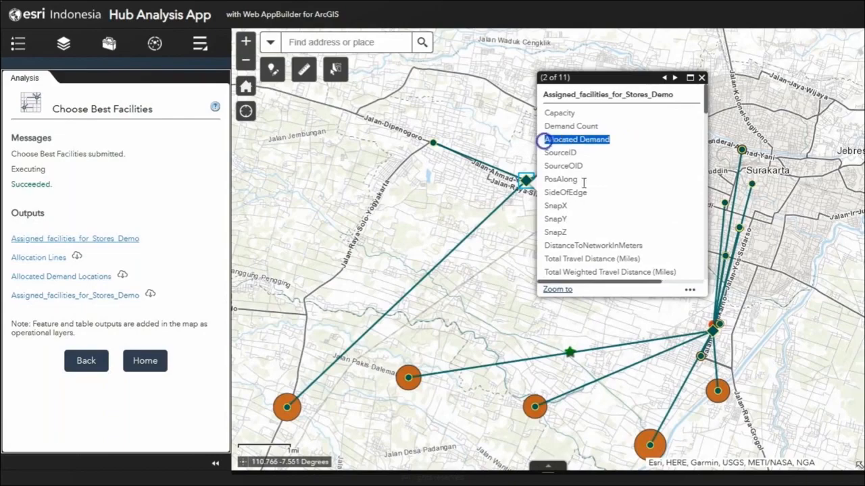
drag(628, 283, 599, 279)
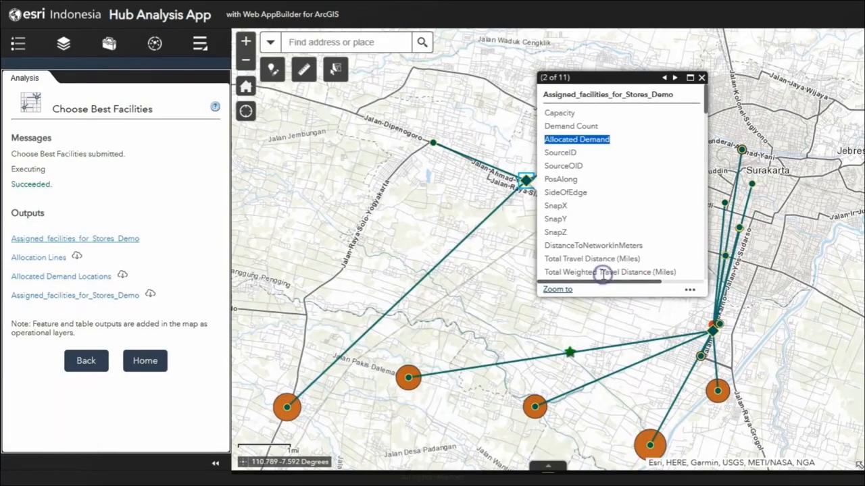
drag(546, 259, 675, 283)
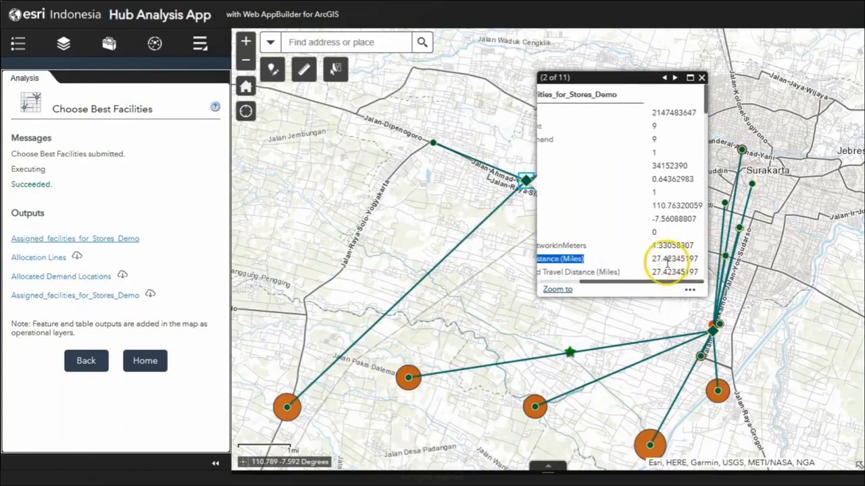
click(701, 78)
Inspect the allocated demand and total travel distance of the assigned facility south of Surakarta, and close its attribute details.
drag(637, 270, 618, 251)
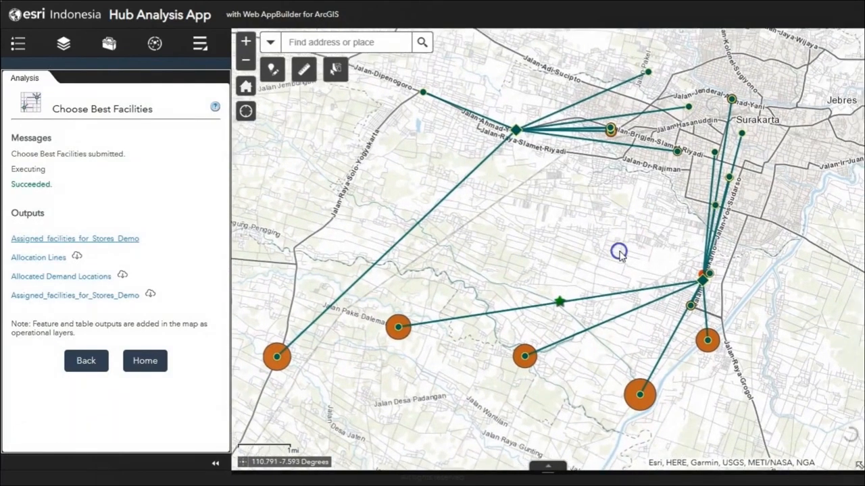
click(703, 277)
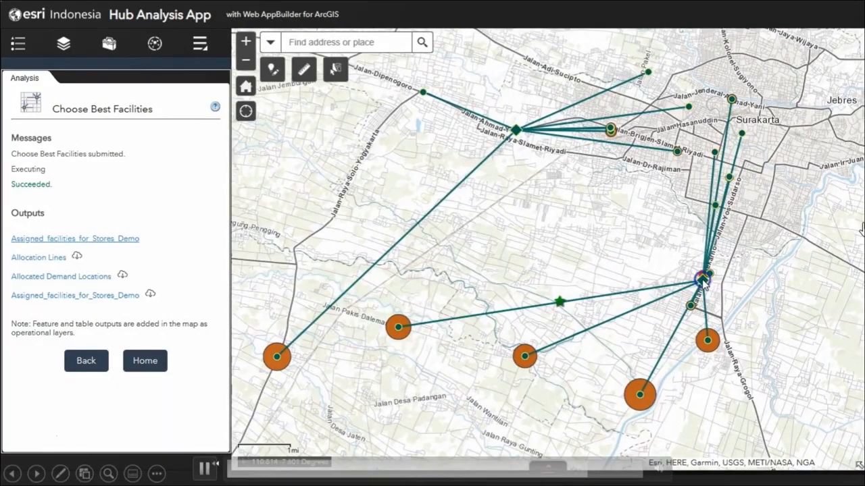
click(658, 197)
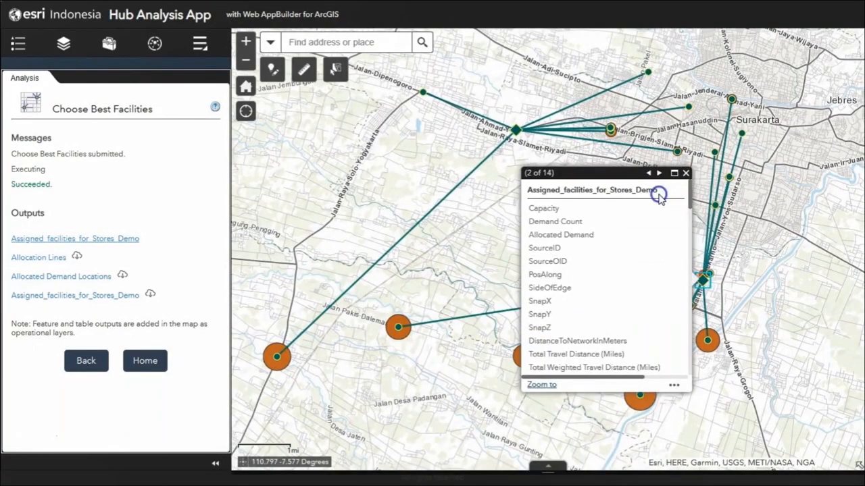
drag(595, 237, 524, 236)
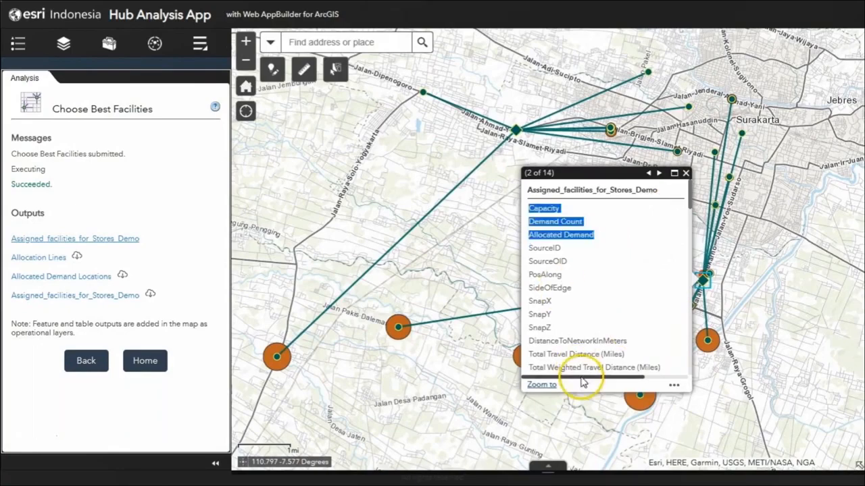
drag(584, 377, 633, 374)
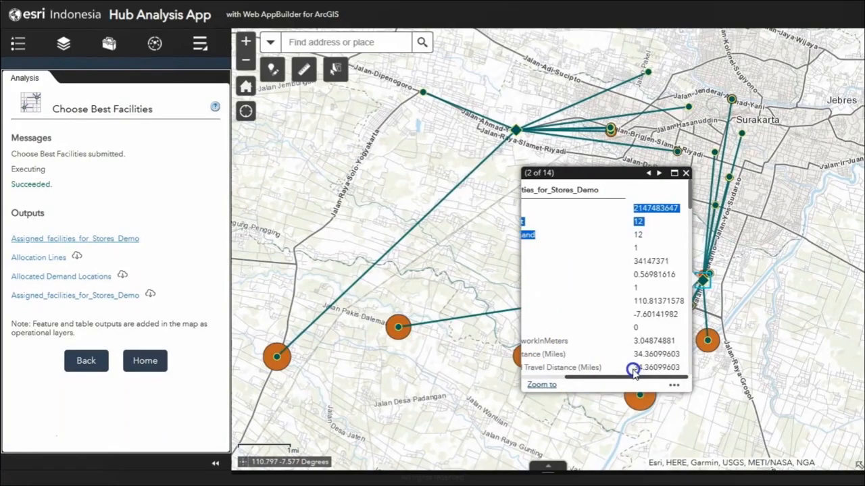
drag(633, 371, 556, 377)
click(579, 359)
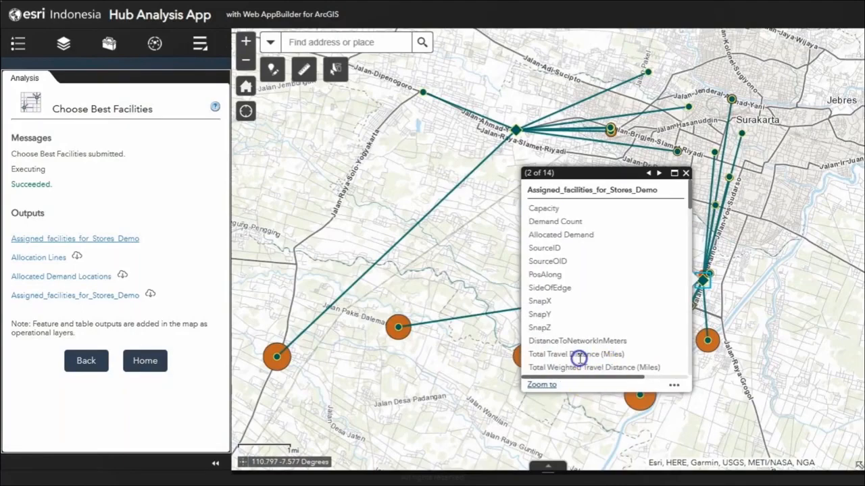
drag(625, 377, 674, 379)
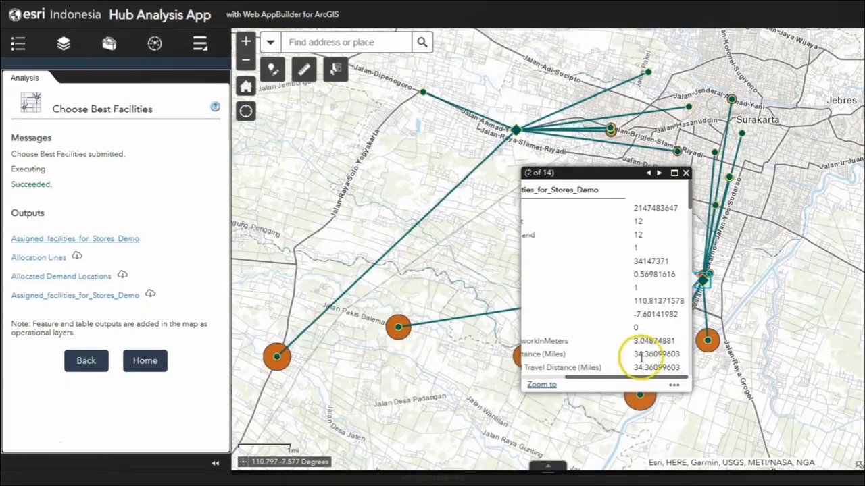
click(685, 173)
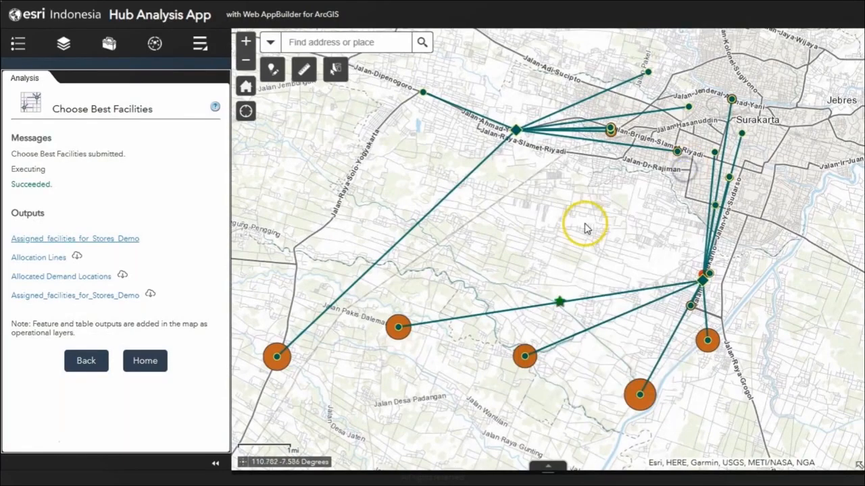